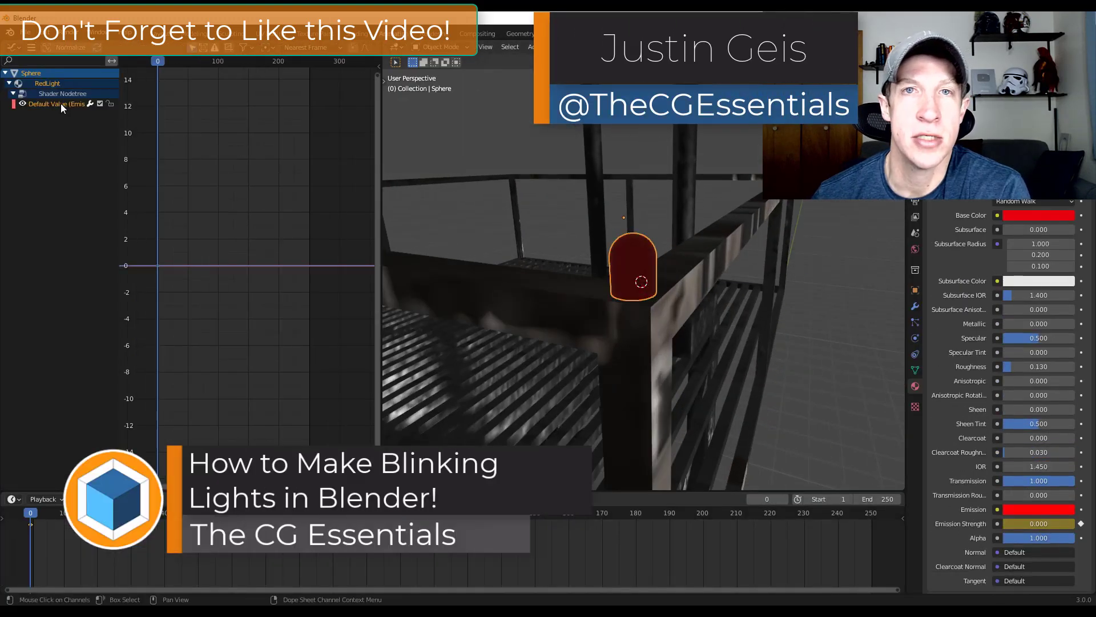
# Frame the whole emission curve and scrub to frame 8 to preview the blink.
pyautogui.press('Home')
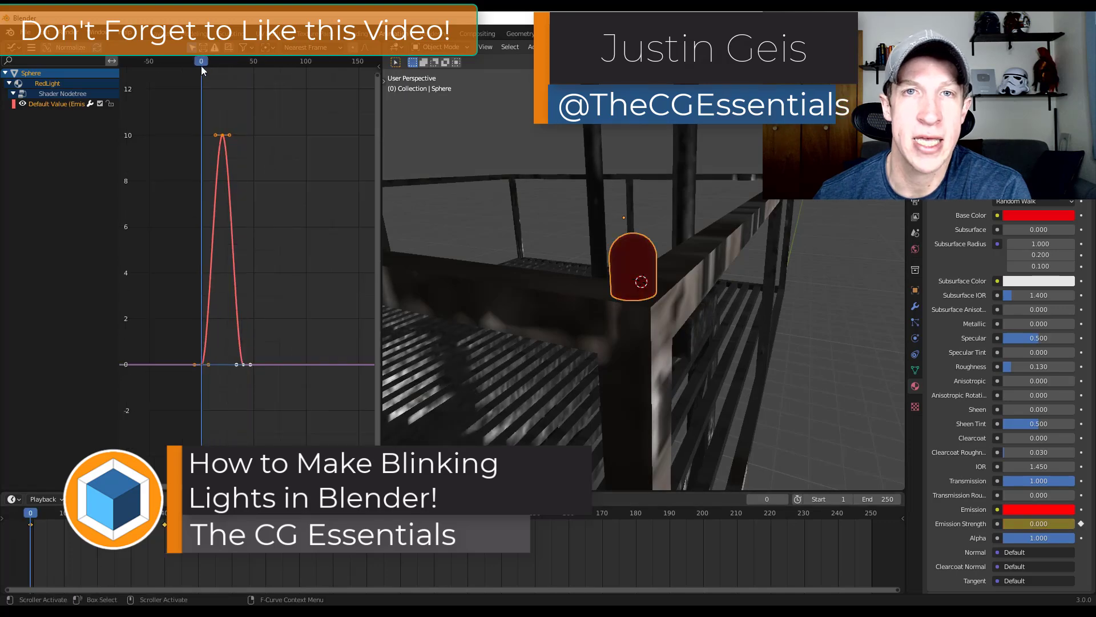
pyautogui.moveTo(201, 67); pyautogui.dragTo(210, 63)
pyautogui.scroll(3, 152, 241)
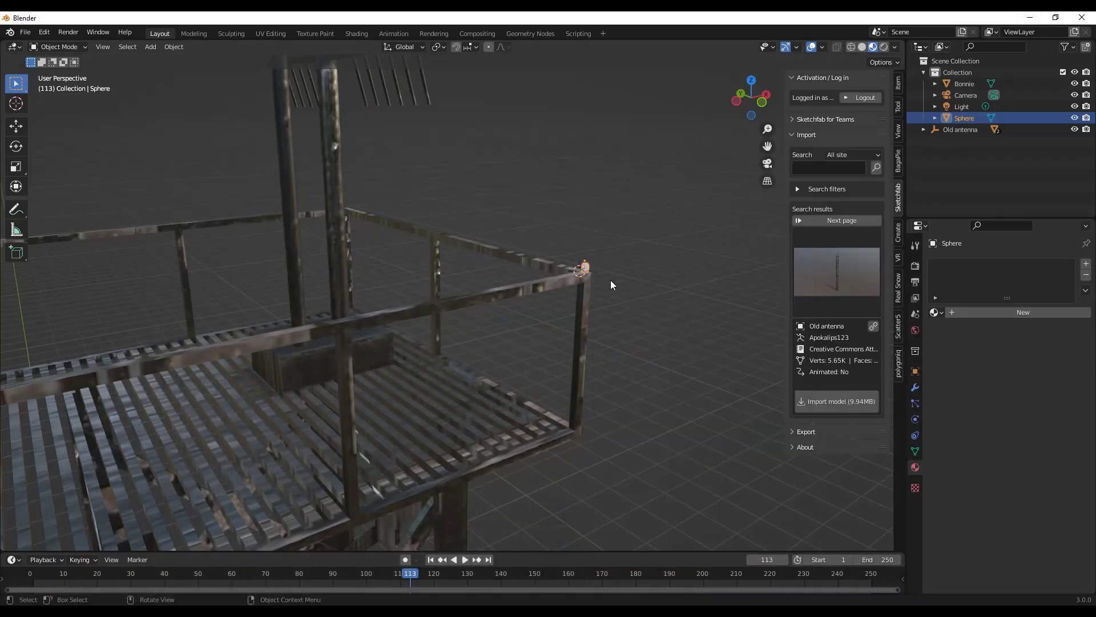
pyautogui.scroll(2, 601, 265)
pyautogui.scroll(3, 594, 273)
pyautogui.scroll(3, 582, 272)
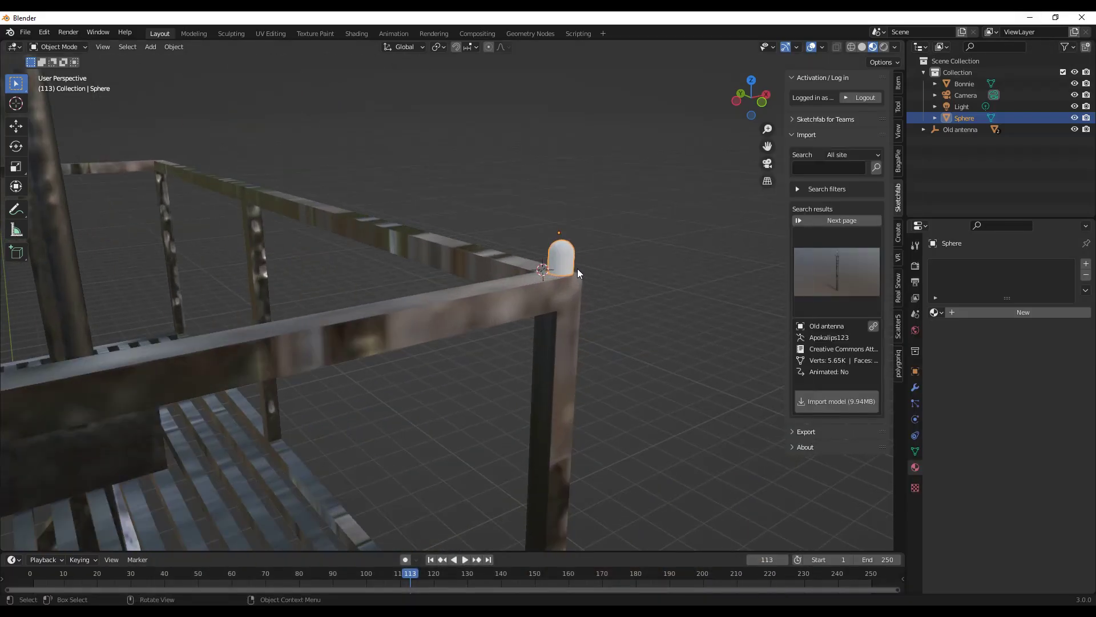
pyautogui.moveTo(664, 271); pyautogui.dragTo(512, 245, button='middle')
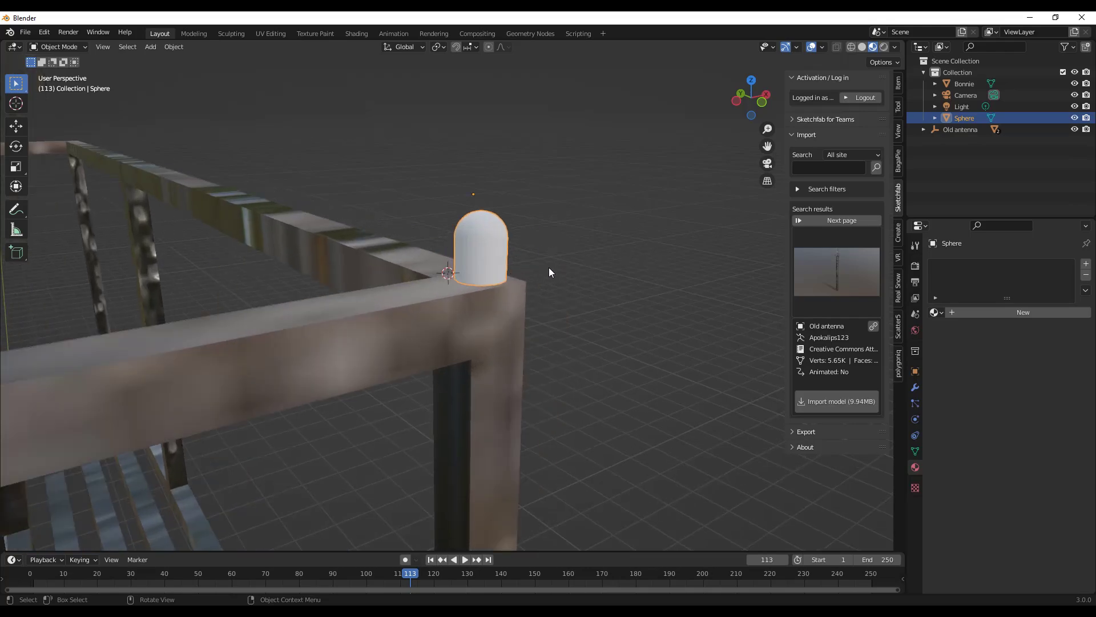
pyautogui.scroll(-5, 549, 268)
pyautogui.scroll(-3, 417, 191)
pyautogui.scroll(-5, 342, 182)
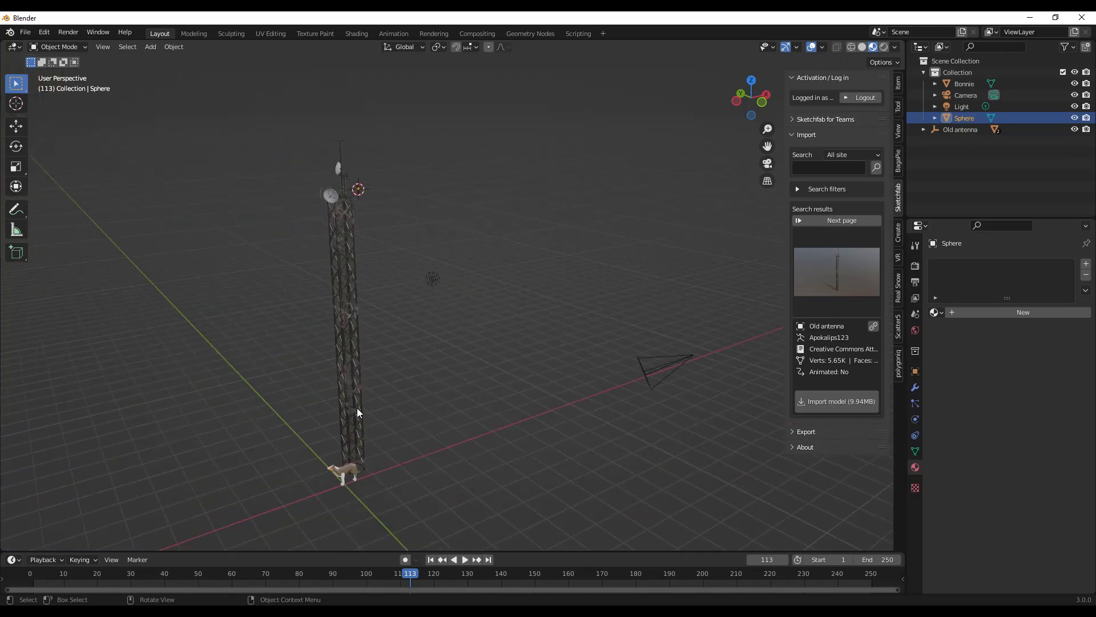
pyautogui.scroll(2, 365, 188)
pyautogui.scroll(3, 361, 218)
pyautogui.scroll(3, 346, 234)
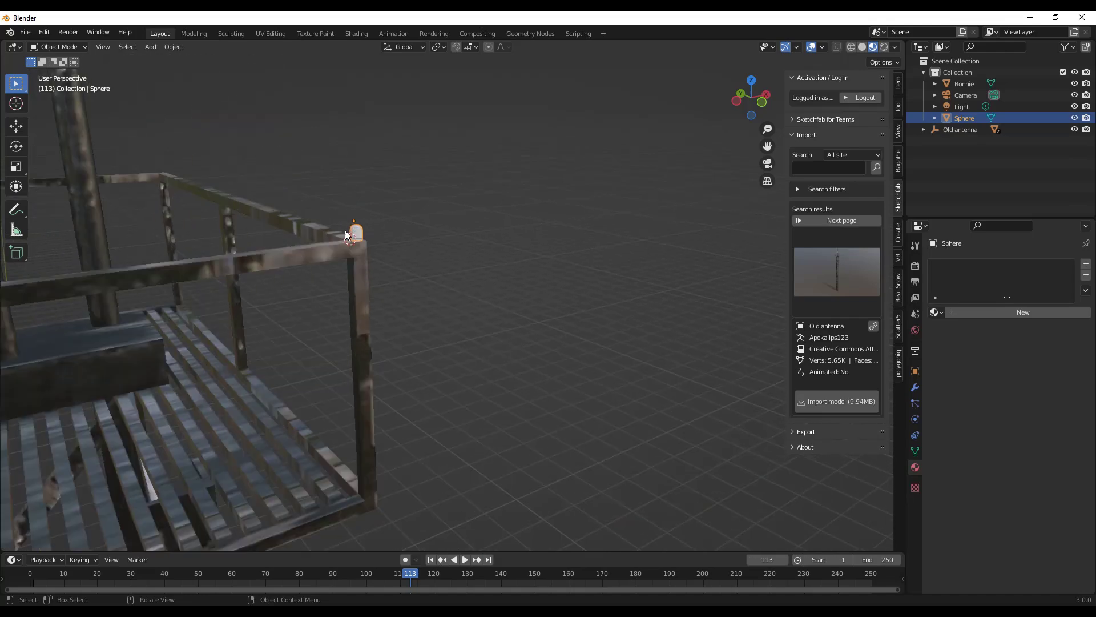
pyautogui.scroll(5, 347, 234)
pyautogui.scroll(3, 378, 242)
pyautogui.scroll(-2, 385, 242)
pyautogui.scroll(2, 368, 242)
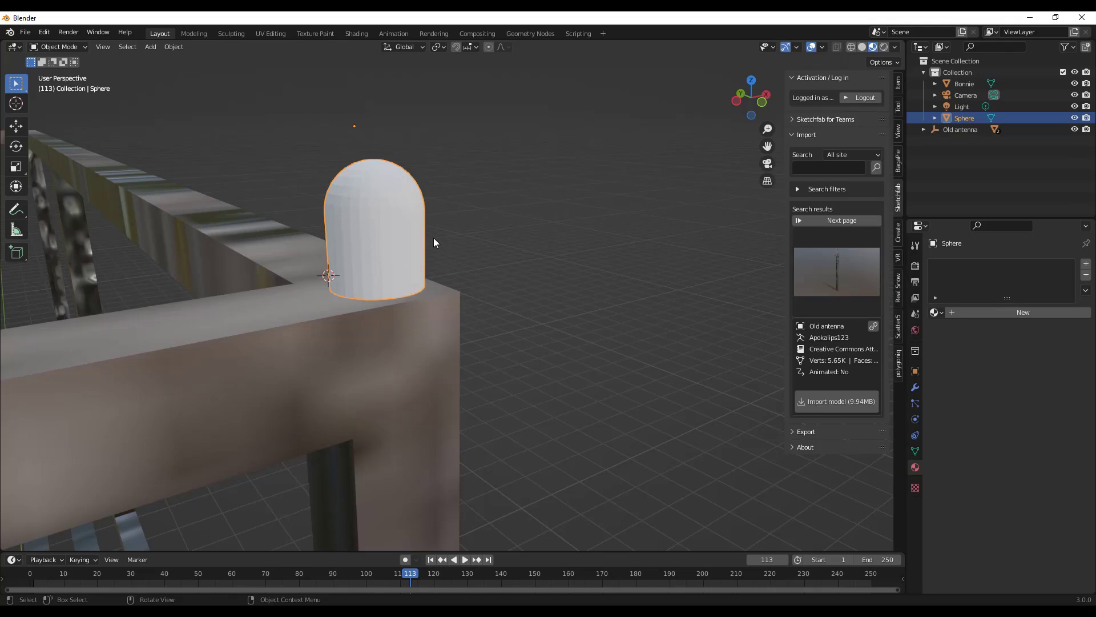
pyautogui.scroll(-1, 398, 254)
pyautogui.scroll(-1, 393, 243)
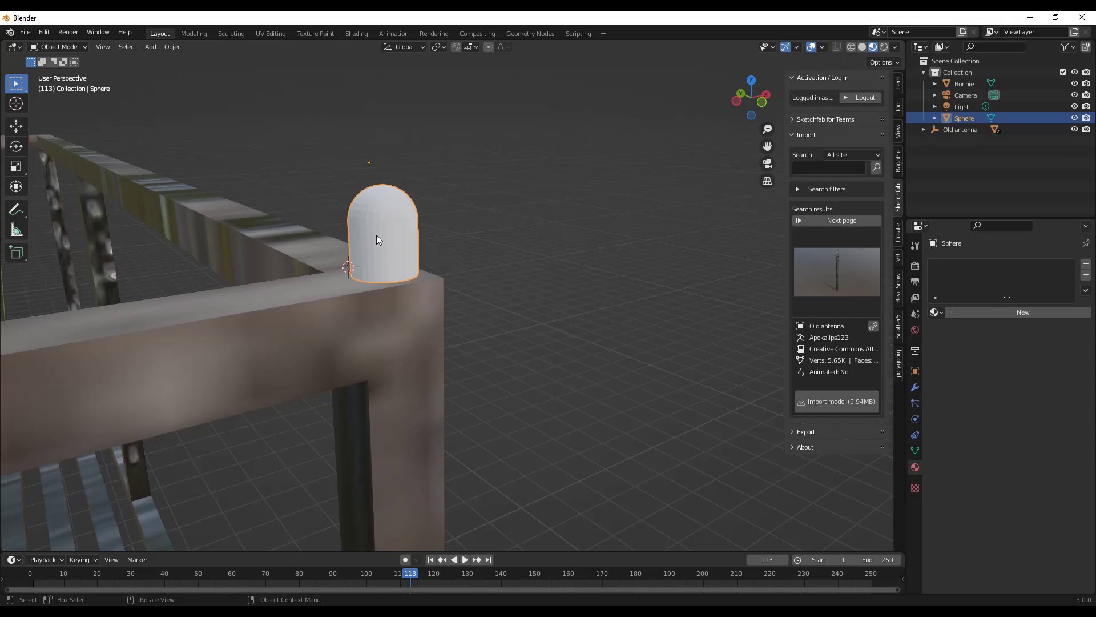
# Create a new material for the sphere and name it RedLight.
pyautogui.click(995, 313)
pyautogui.click(1001, 311)
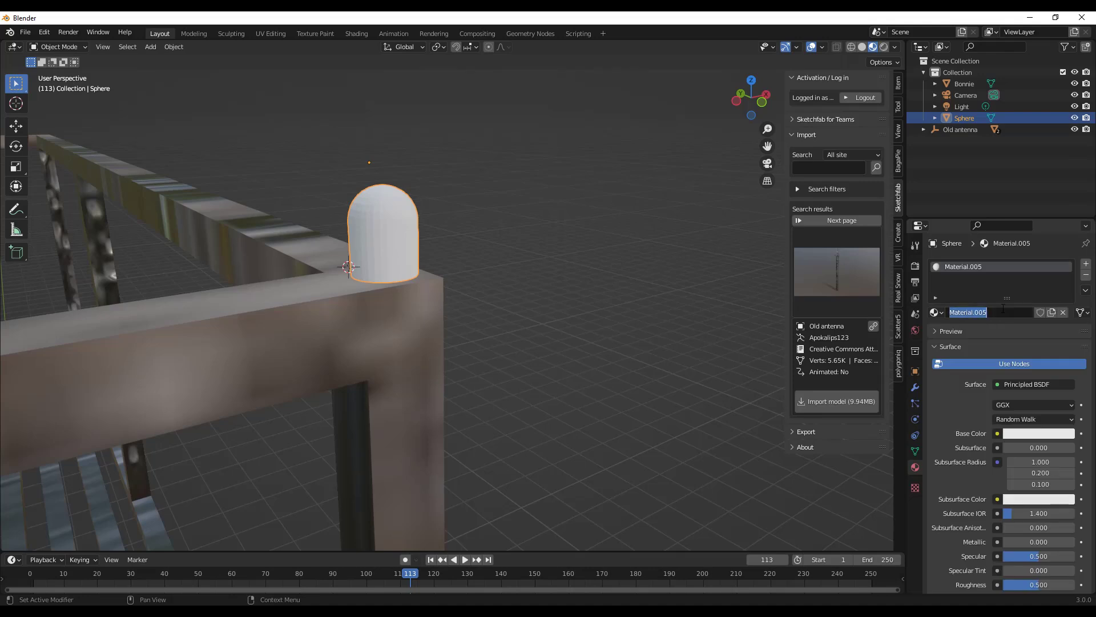
pyautogui.write('Red')
pyautogui.write('Light')
pyautogui.press('Return')
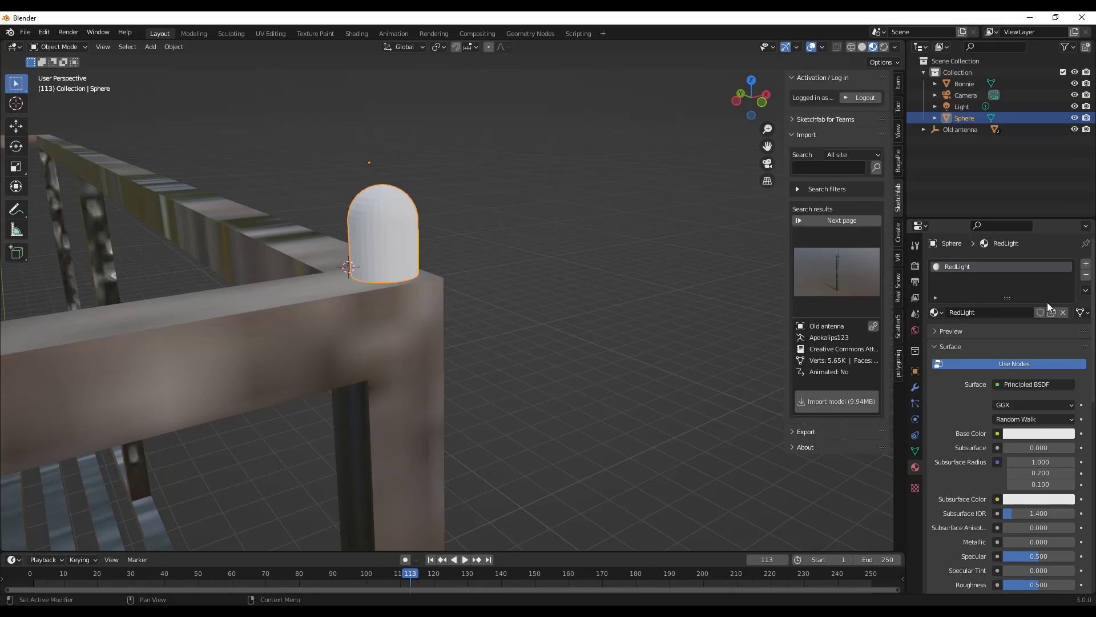
# Set the RedLight base colour to red.
pyautogui.click(1036, 434)
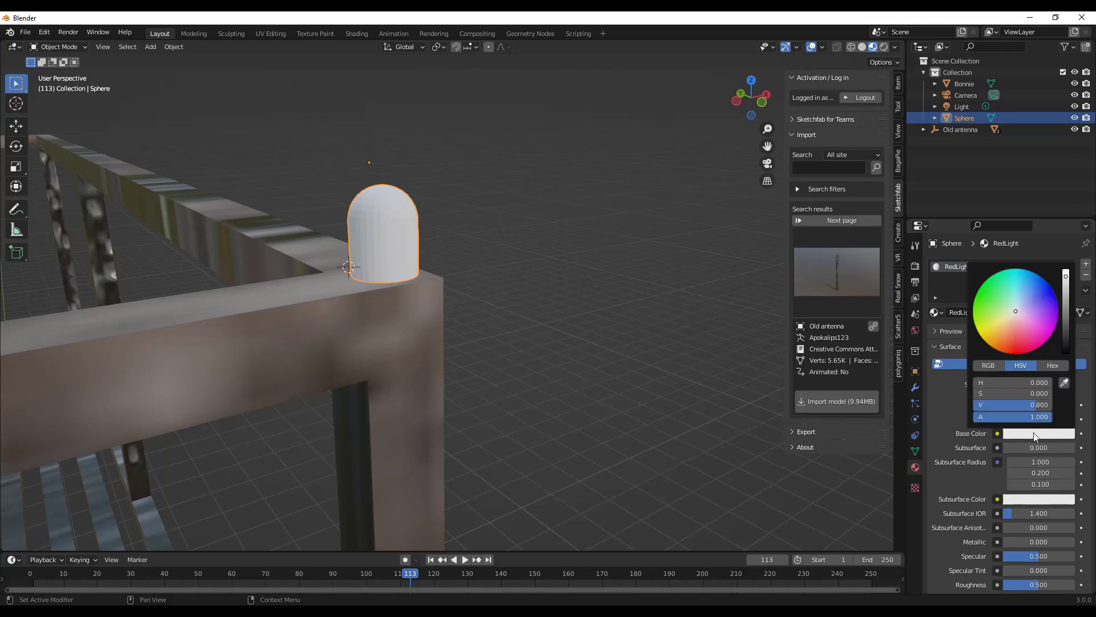
pyautogui.moveTo(1014, 325); pyautogui.dragTo(1018, 353)
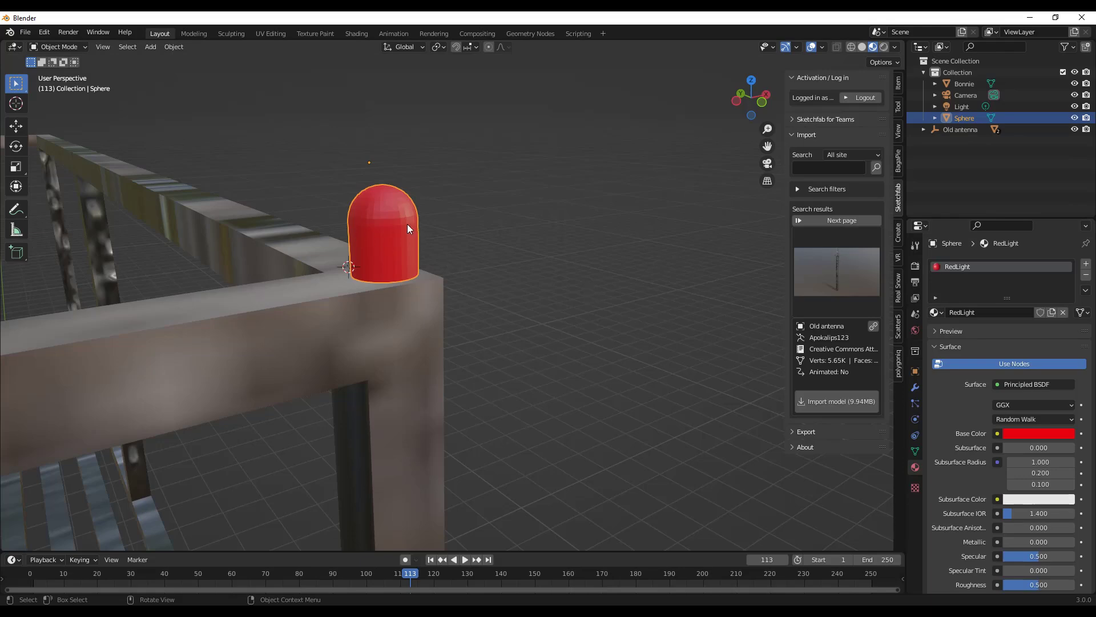
pyautogui.scroll(-5, 408, 224)
pyautogui.scroll(-5, 408, 224)
pyautogui.scroll(-2, 410, 194)
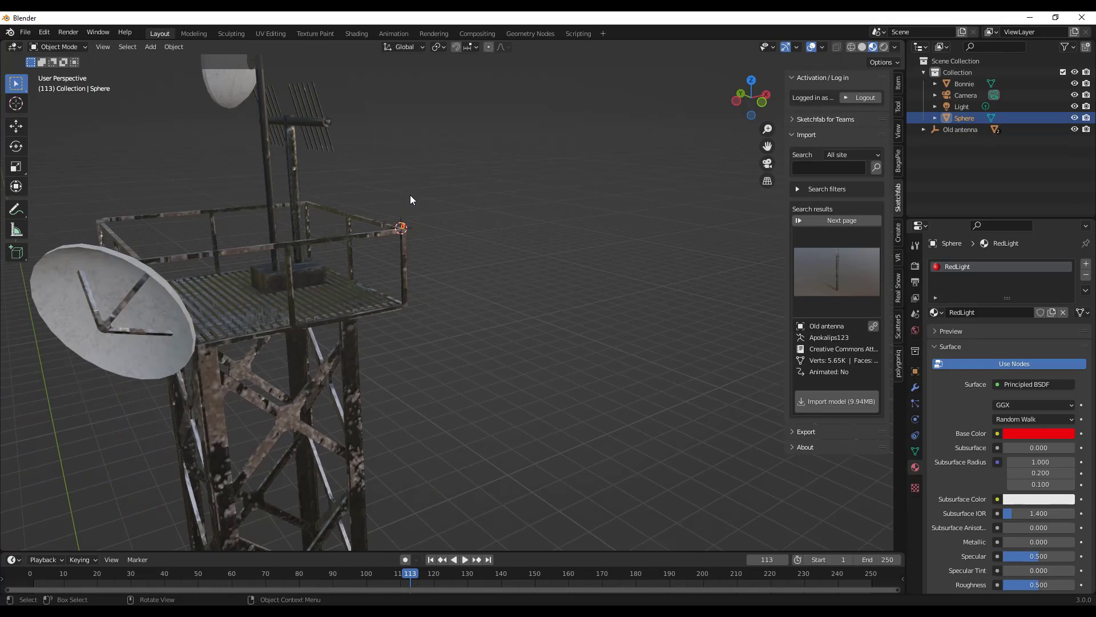
pyautogui.moveTo(410, 195)
pyautogui.mouseDown(button='middle')
pyautogui.moveTo(350, 420)
pyautogui.moveTo(321, 326)
pyautogui.mouseUp(button='middle')
pyautogui.scroll(2, 325, 367)
pyautogui.scroll(2, 345, 354)
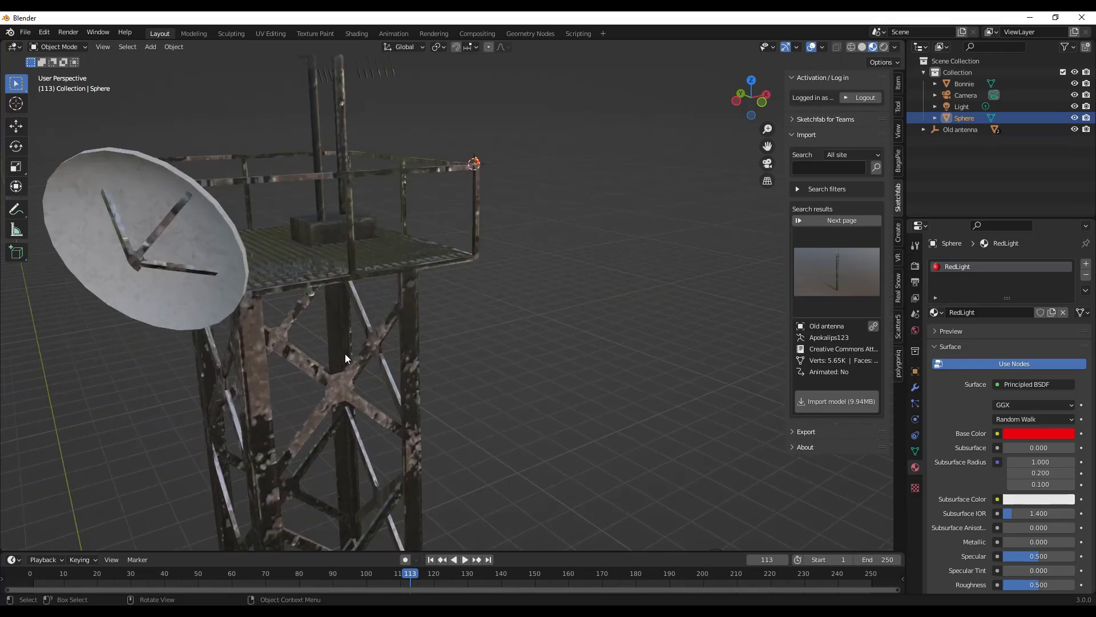
pyautogui.scroll(2, 454, 179)
pyautogui.scroll(2, 471, 173)
pyautogui.scroll(2, 449, 174)
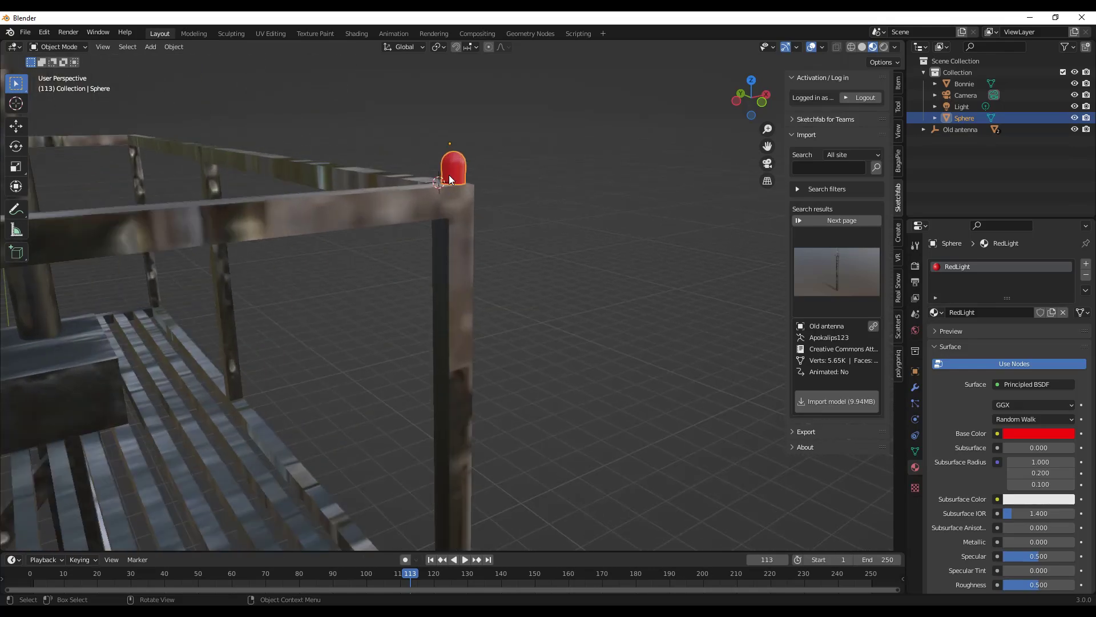
pyautogui.scroll(2, 449, 175)
pyautogui.scroll(-3, 1019, 494)
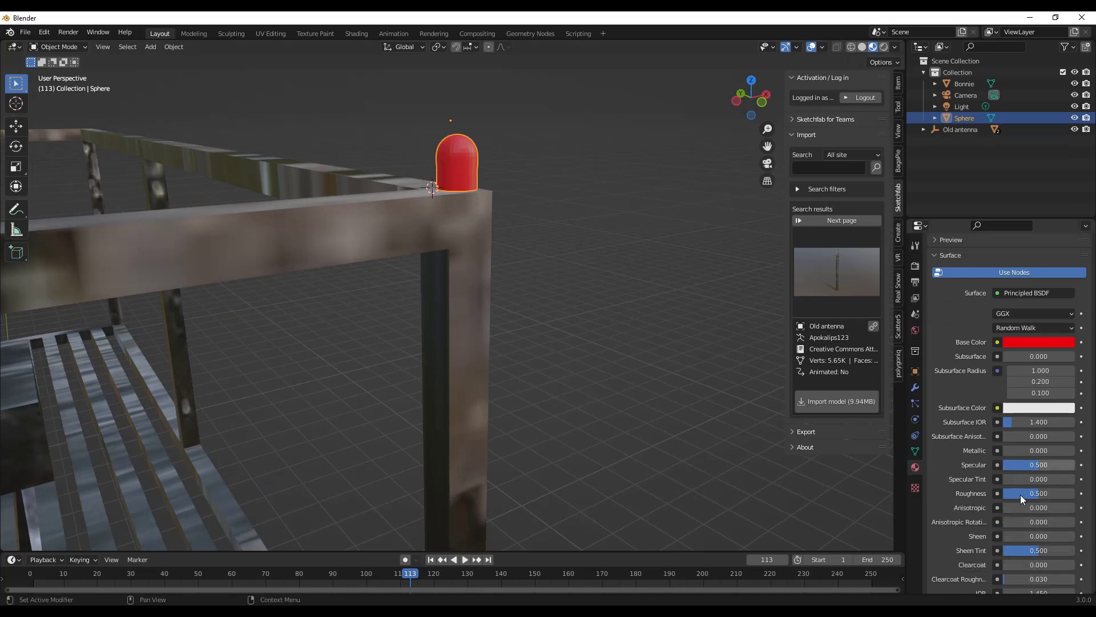
pyautogui.scroll(-3, 1029, 503)
pyautogui.scroll(-2, 1029, 503)
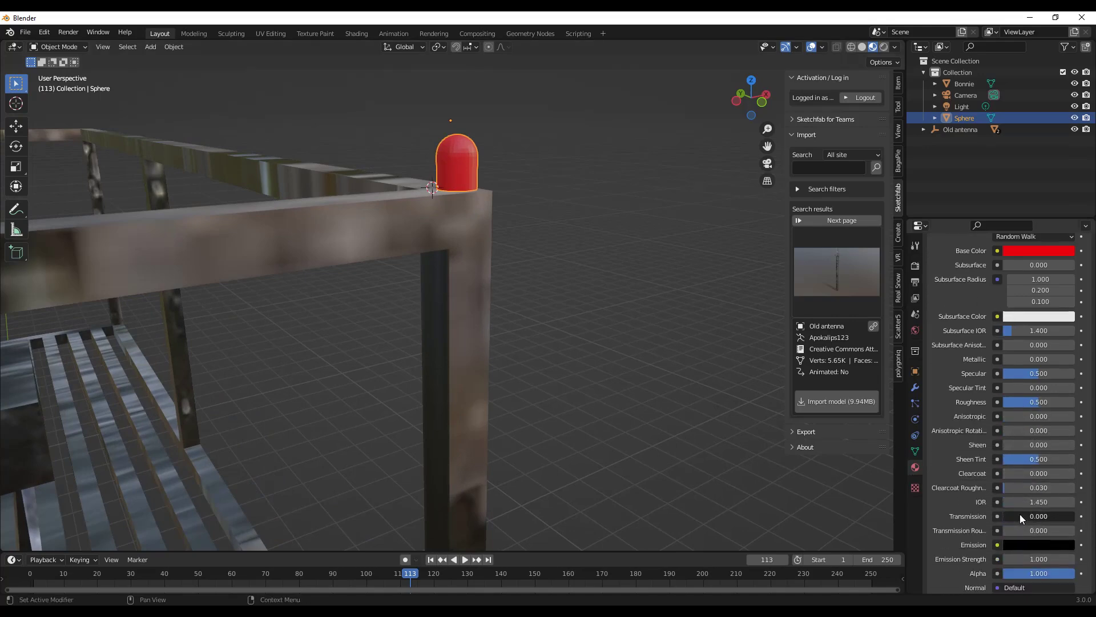
# Set Transmission to 1.0 and lower Roughness to about 0.13.
pyautogui.moveTo(1020, 516); pyautogui.dragTo(1073, 516)
pyautogui.scroll(2, 1026, 436)
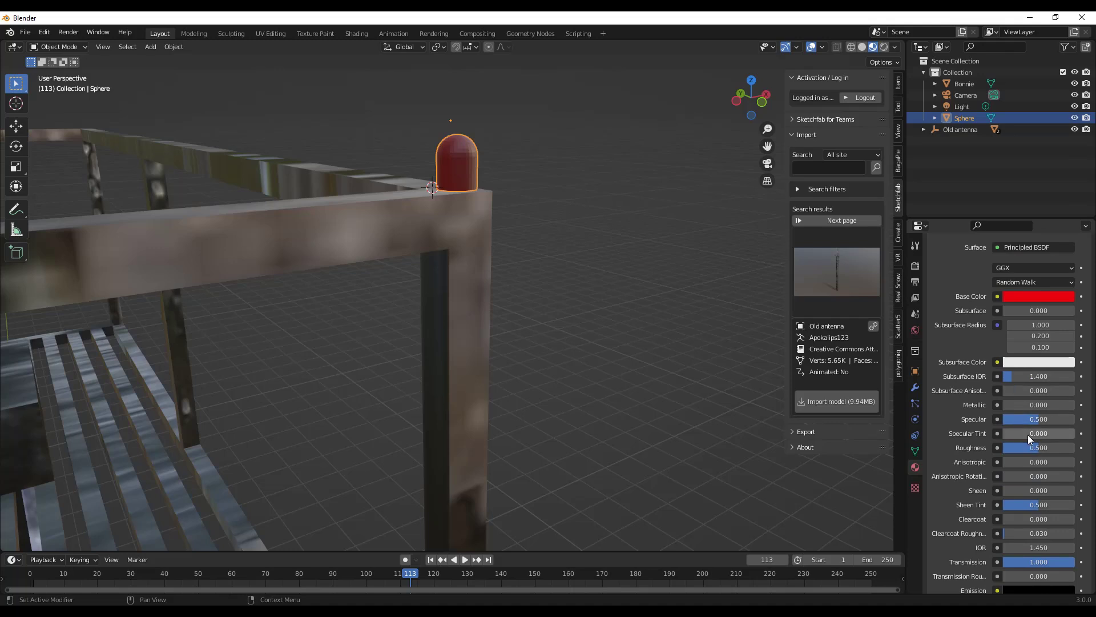
pyautogui.moveTo(1041, 450); pyautogui.dragTo(1014, 448)
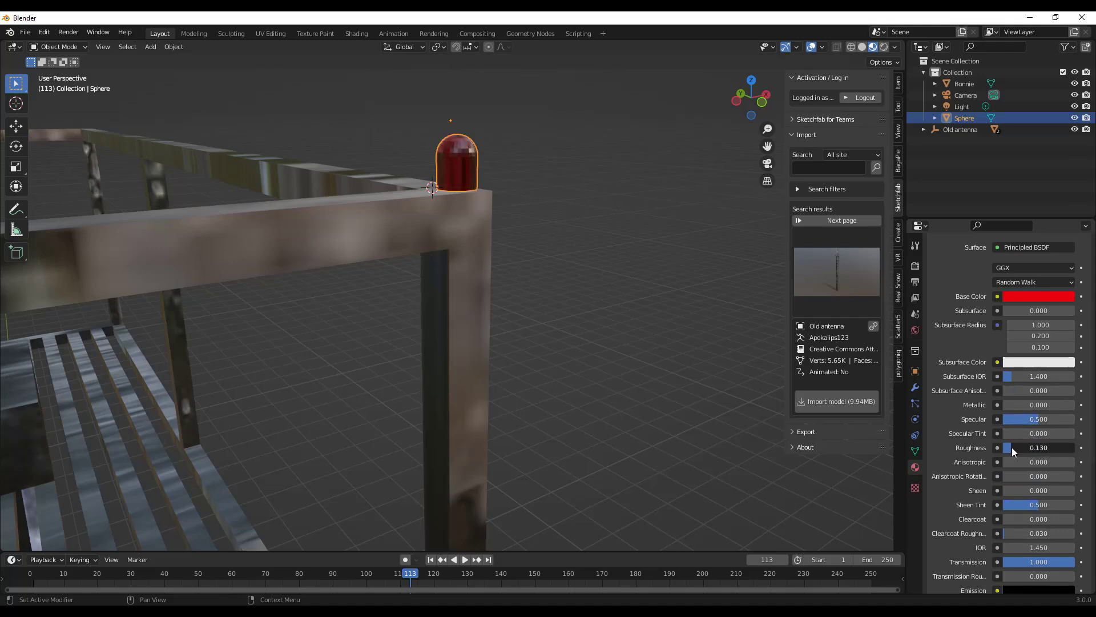
pyautogui.scroll(5, 488, 172)
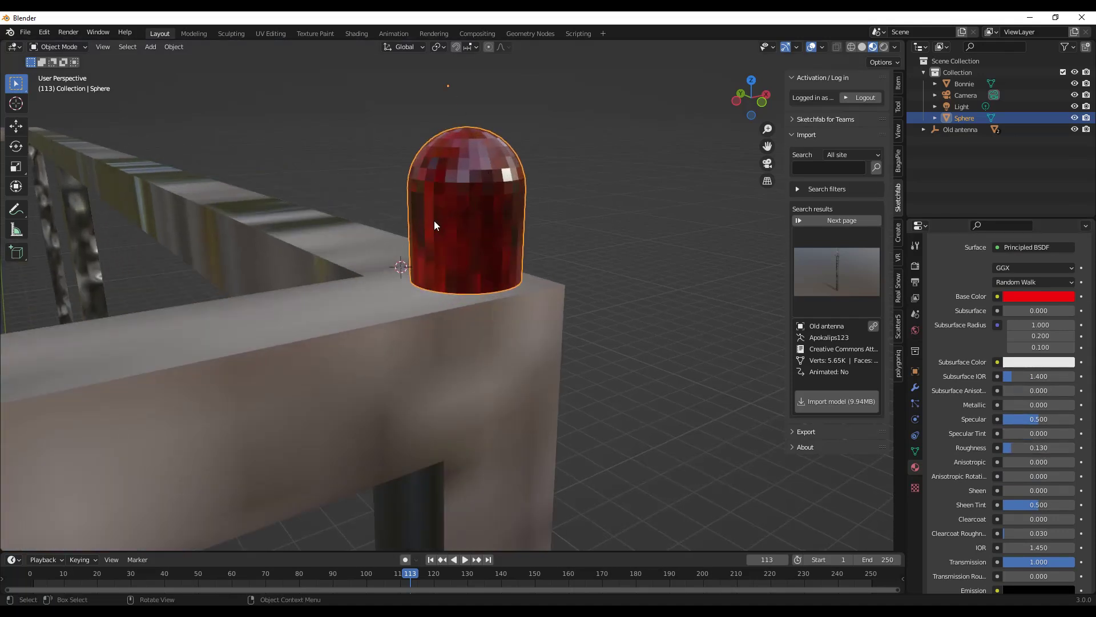
# Apply Shade Smooth to the red sphere and scroll the material panel down to Emission.
pyautogui.rightClick(471, 190)
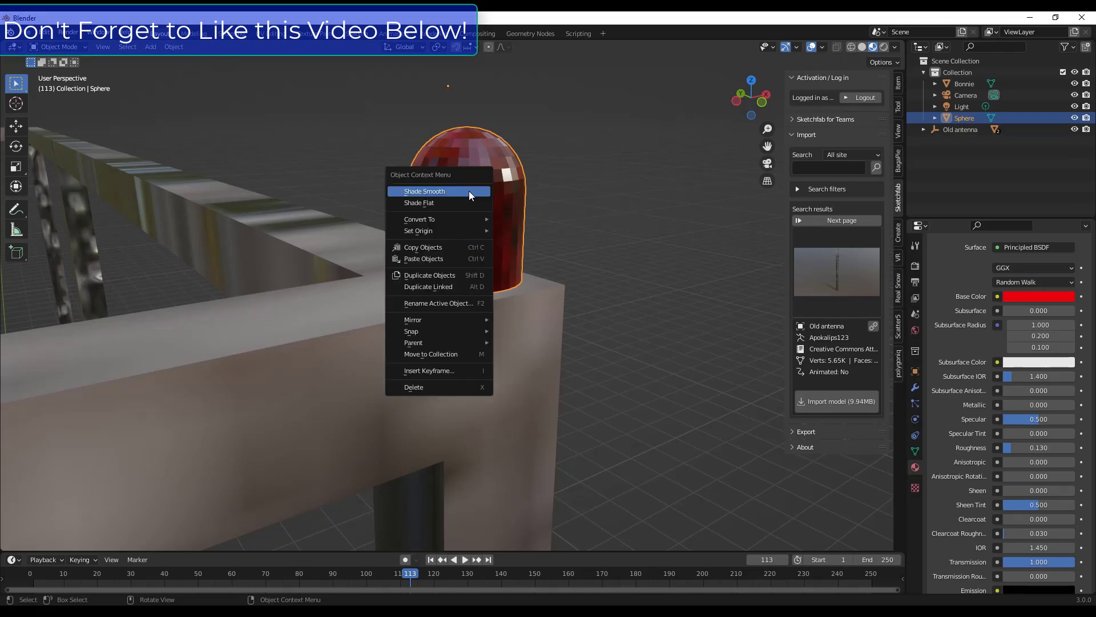
pyautogui.click(469, 191)
pyautogui.moveTo(565, 176)
pyautogui.mouseDown(button='middle')
pyautogui.moveTo(495, 187)
pyautogui.moveTo(547, 186)
pyautogui.moveTo(491, 175)
pyautogui.mouseUp(button='middle')
pyautogui.scroll(2, 491, 176)
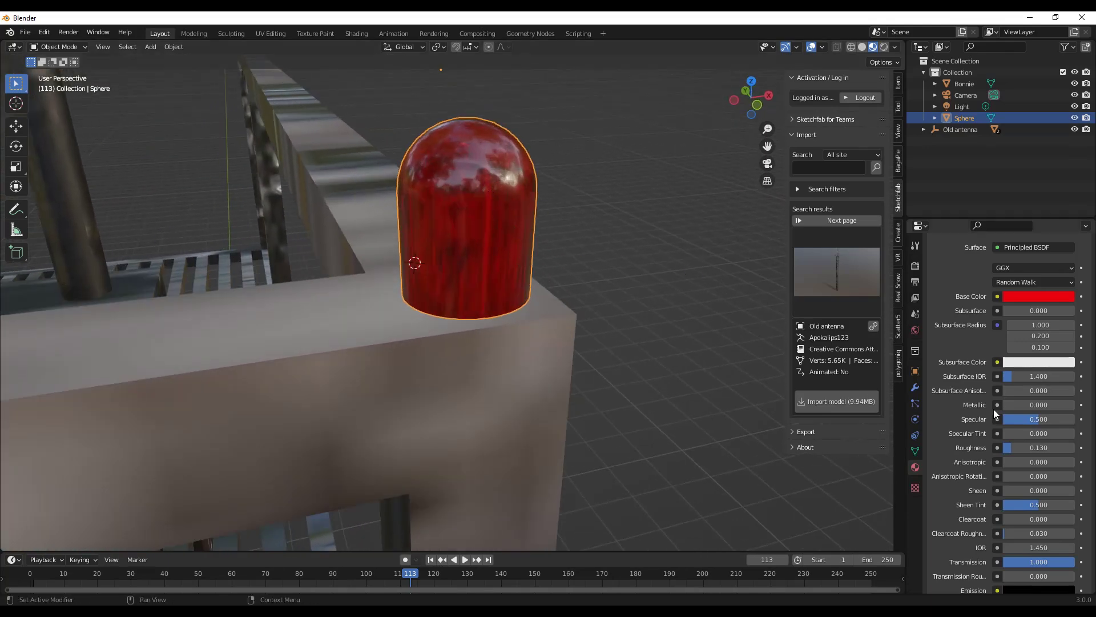
pyautogui.scroll(-2, 1005, 381)
pyautogui.scroll(-2, 1005, 385)
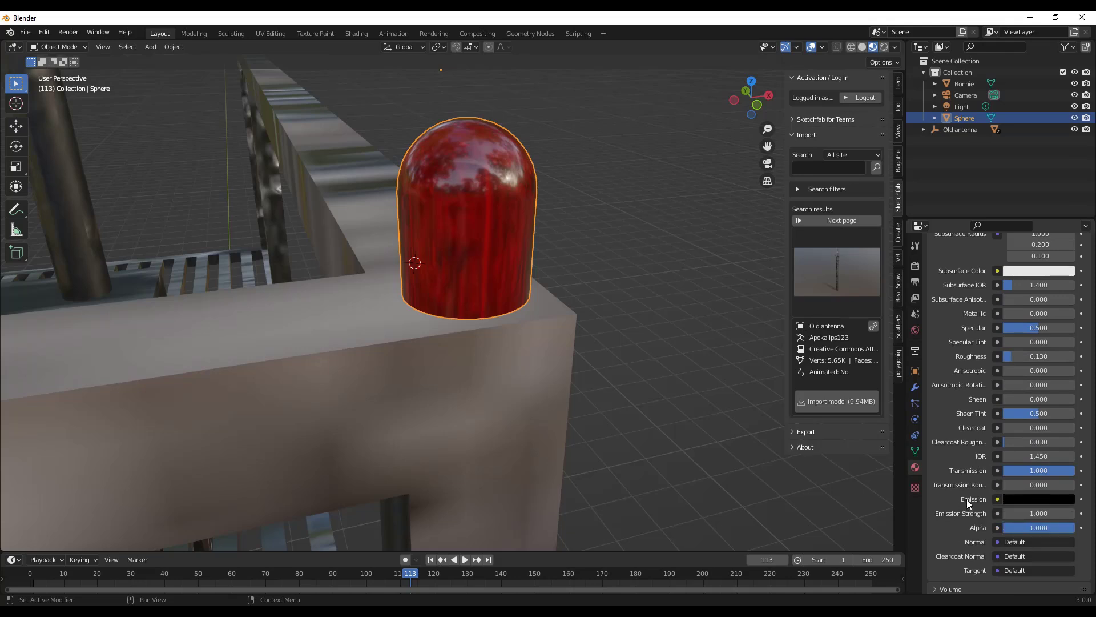
# Set the emission colour to full-brightness red.
pyautogui.click(1030, 500)
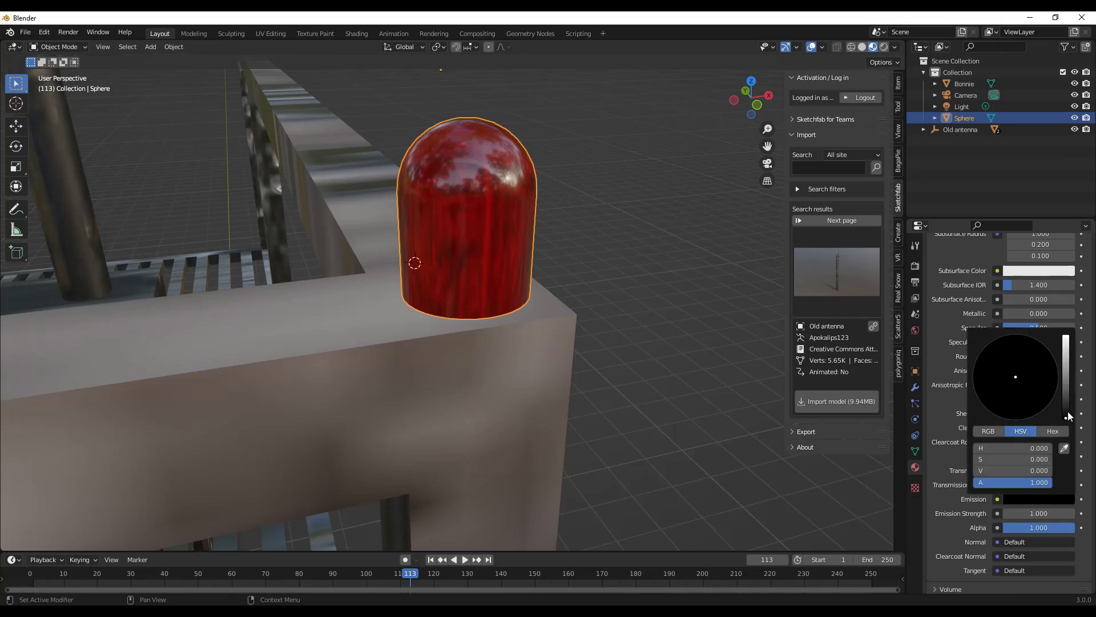
pyautogui.moveTo(1067, 415); pyautogui.dragTo(1066, 337)
pyautogui.moveTo(1016, 395); pyautogui.dragTo(1015, 413)
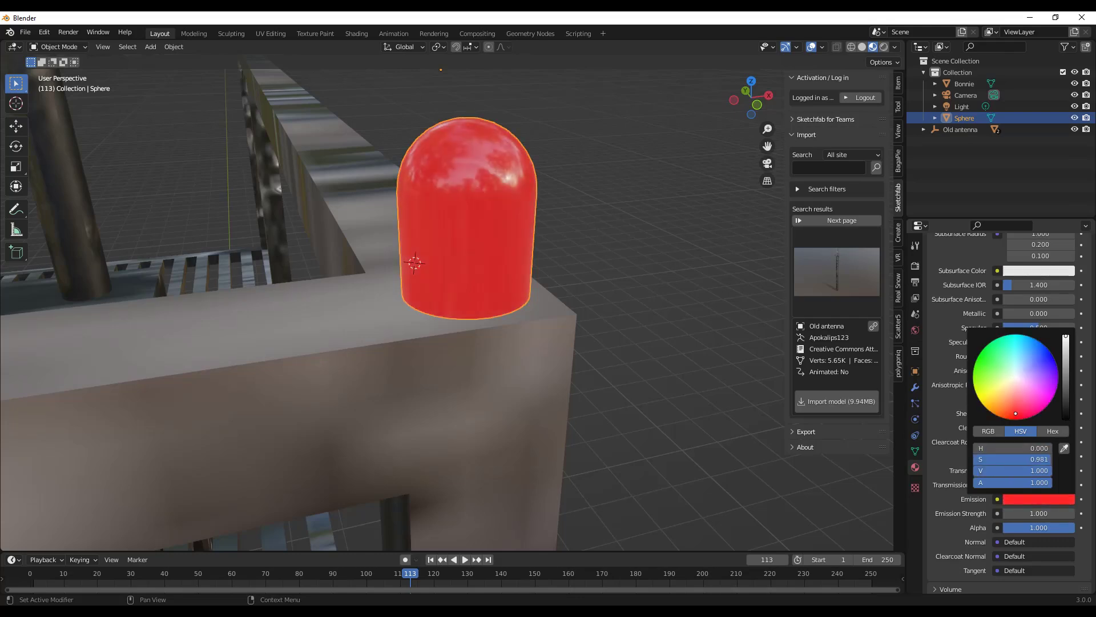
pyautogui.scroll(-5, 544, 273)
pyautogui.scroll(-5, 536, 251)
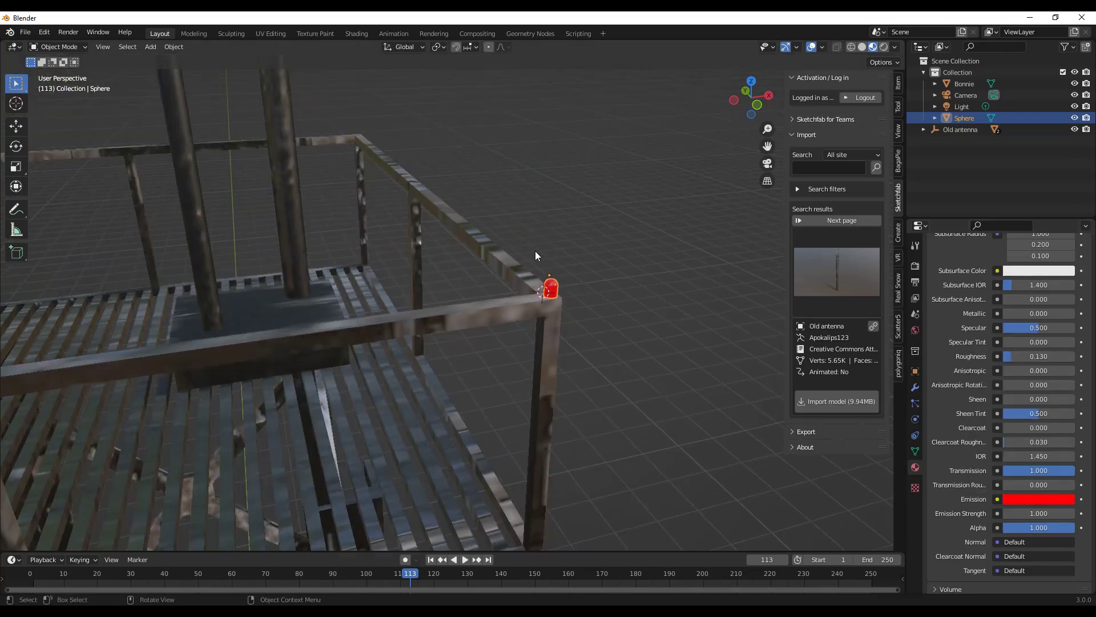
pyautogui.moveTo(535, 251)
pyautogui.mouseDown(button='middle')
pyautogui.moveTo(559, 329)
pyautogui.moveTo(560, 277)
pyautogui.mouseUp(button='middle')
pyautogui.scroll(2, 559, 276)
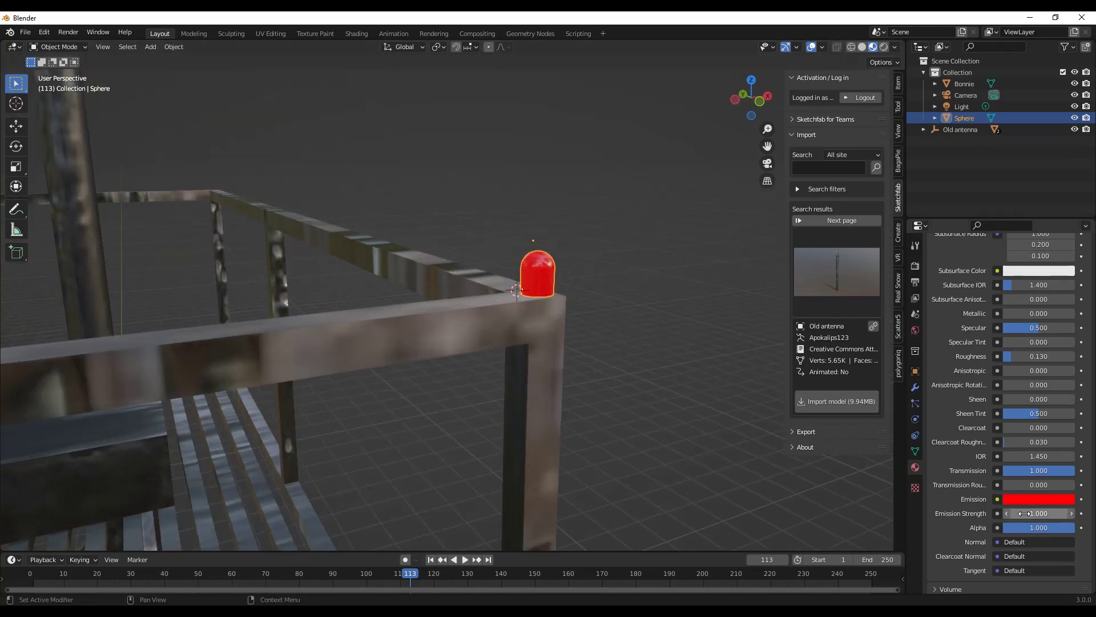
# Raise the emission strength so the sphere glows, then switch to the Animation workspace.
pyautogui.moveTo(1025, 515)
pyautogui.mouseDown()
pyautogui.moveTo(1056, 513)
pyautogui.moveTo(1028, 514)
pyautogui.mouseUp()
pyautogui.scroll(2, 552, 283)
pyautogui.scroll(2, 544, 289)
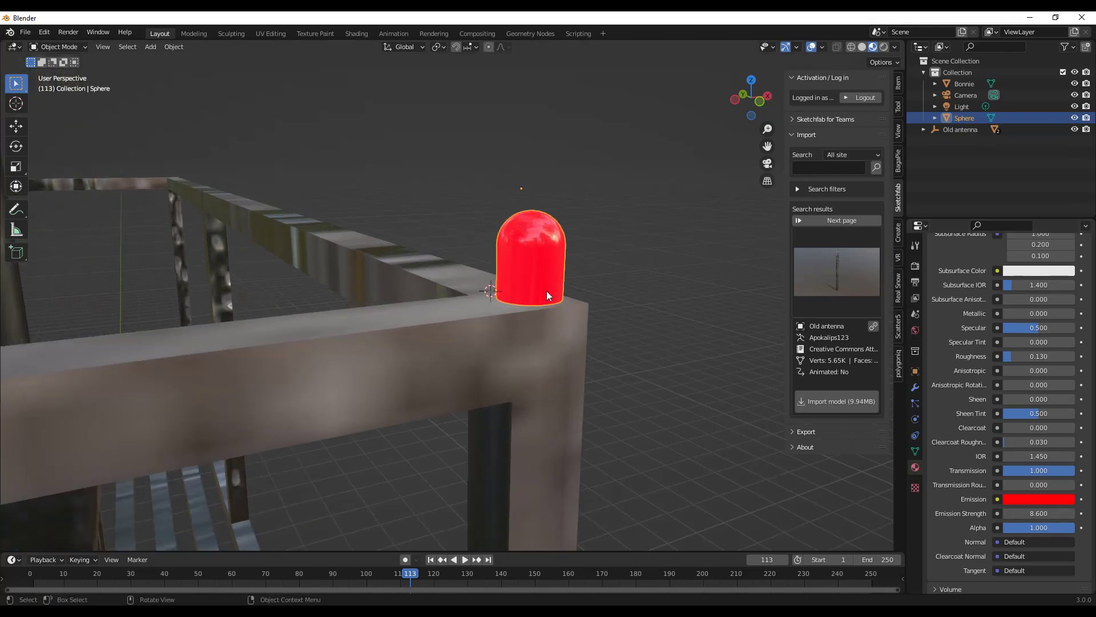
pyautogui.scroll(2, 546, 278)
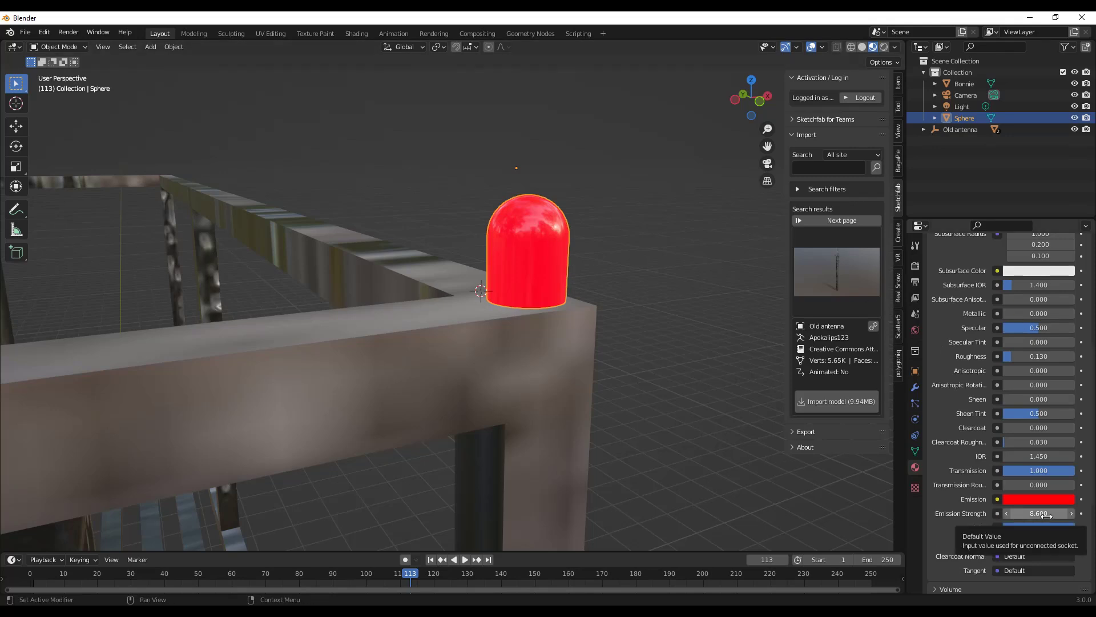
pyautogui.click(387, 34)
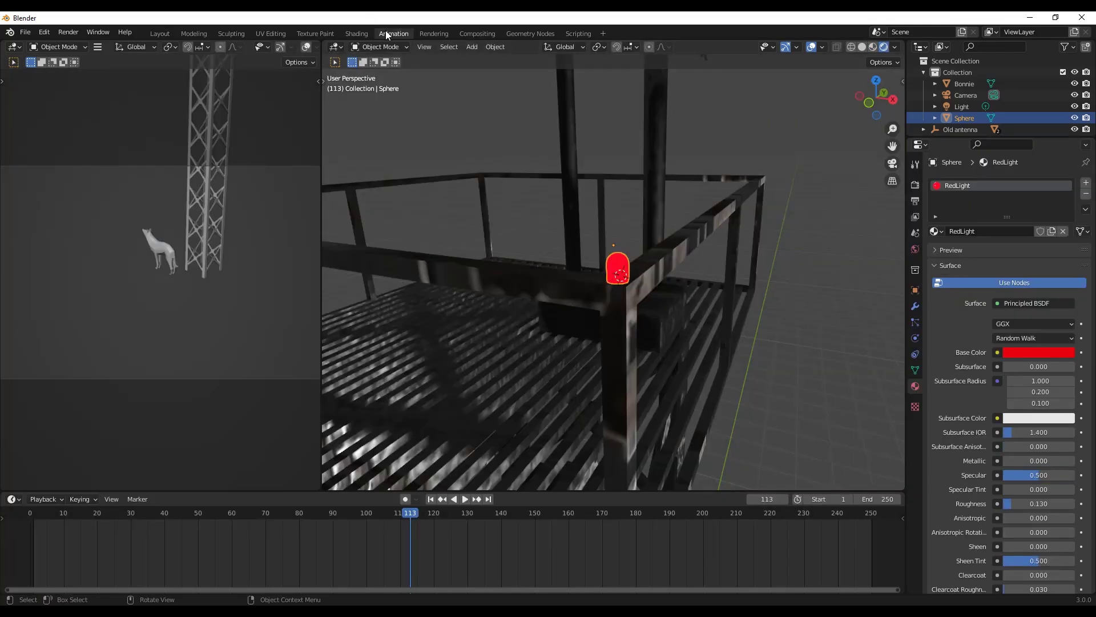
# Turn the left editor into a Graph Editor, rewind to frame 0, and widen the graph area.
pyautogui.click(17, 48)
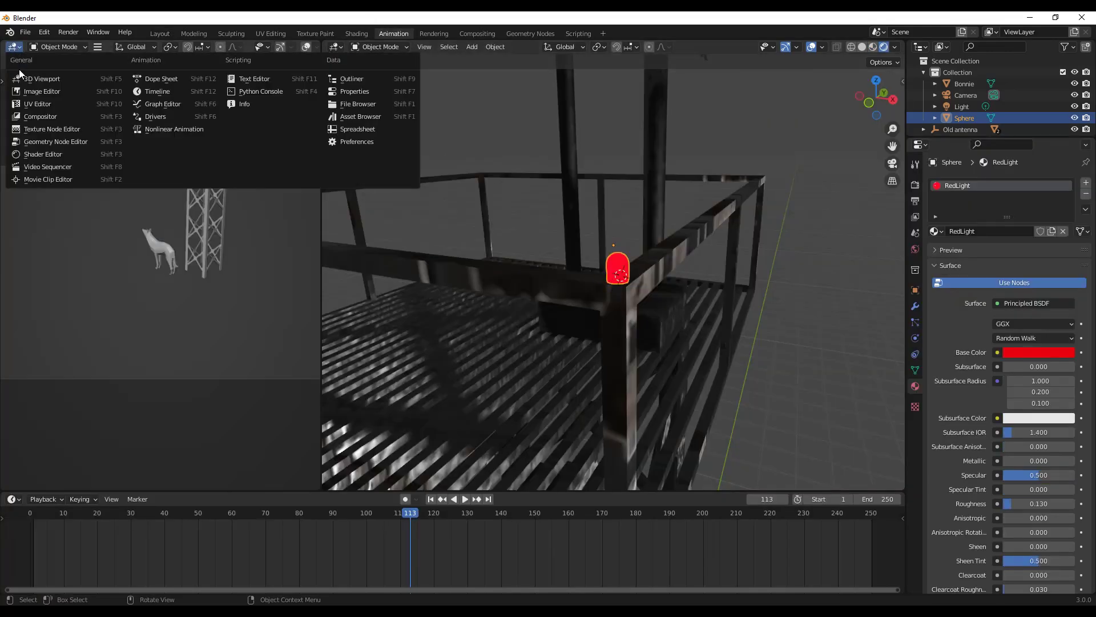
pyautogui.click(191, 105)
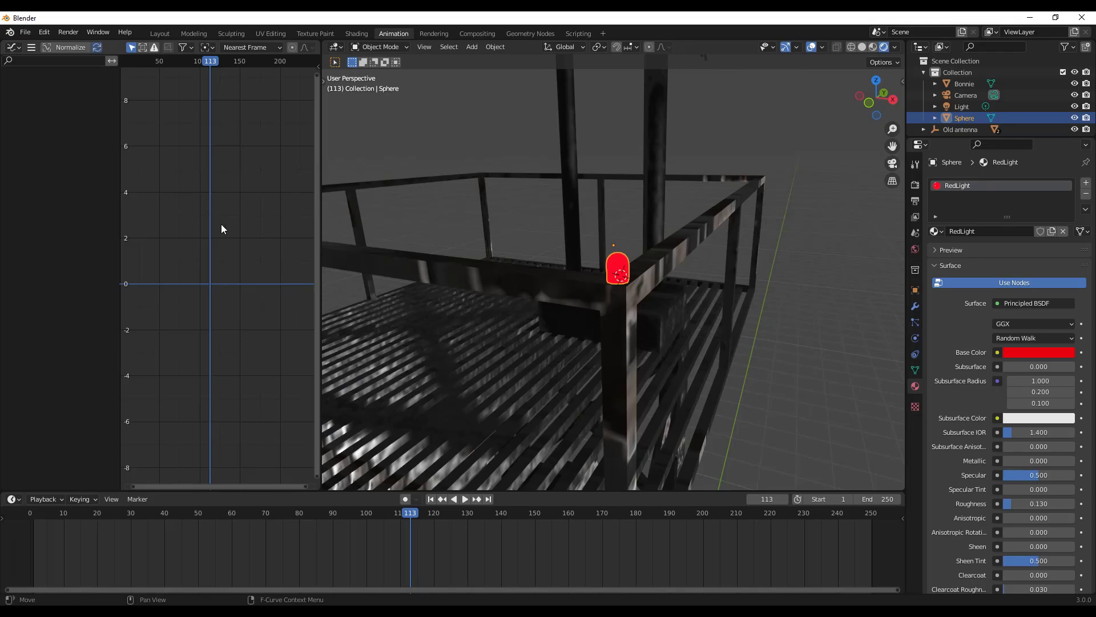
pyautogui.scroll(-2, 194, 237)
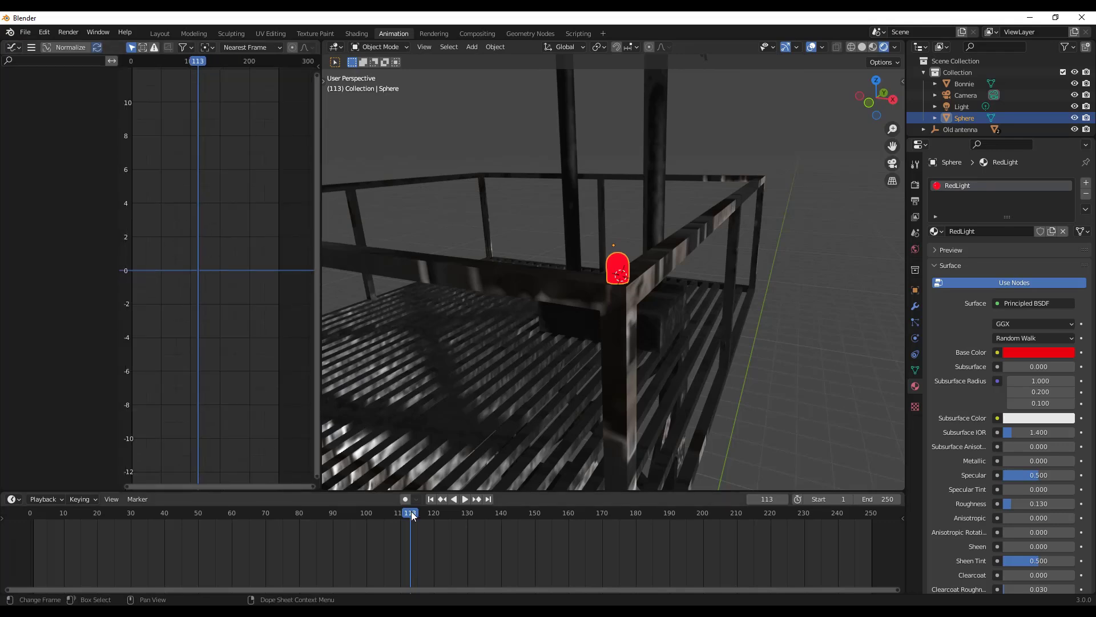
pyautogui.moveTo(409, 523); pyautogui.dragTo(9, 522)
pyautogui.scroll(-1, 217, 251)
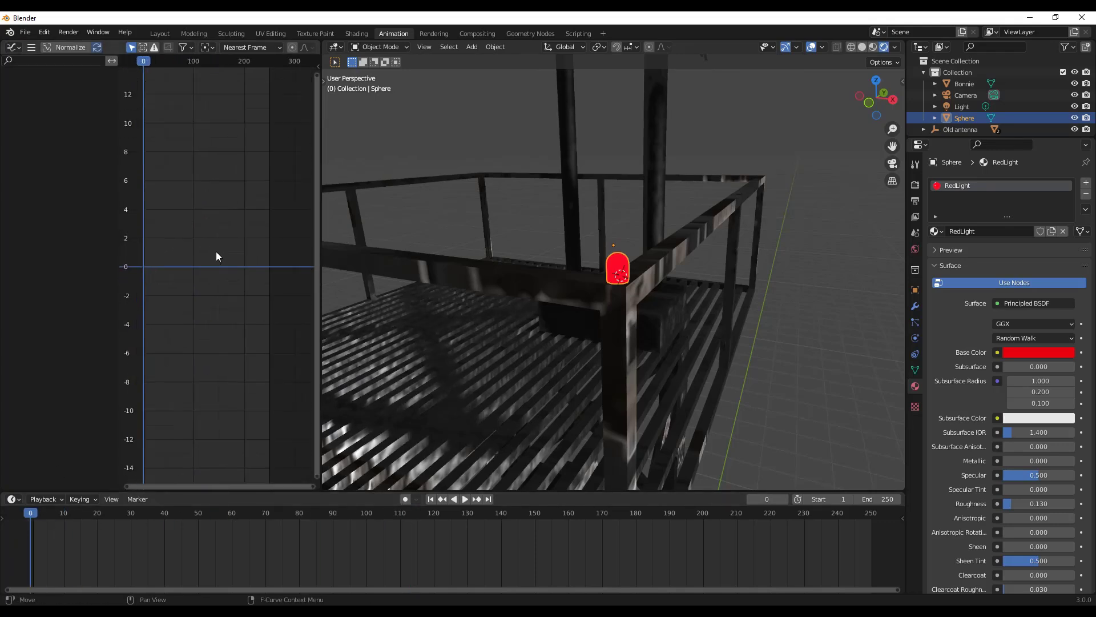
pyautogui.scroll(-1, 217, 251)
pyautogui.moveTo(321, 245); pyautogui.dragTo(379, 244)
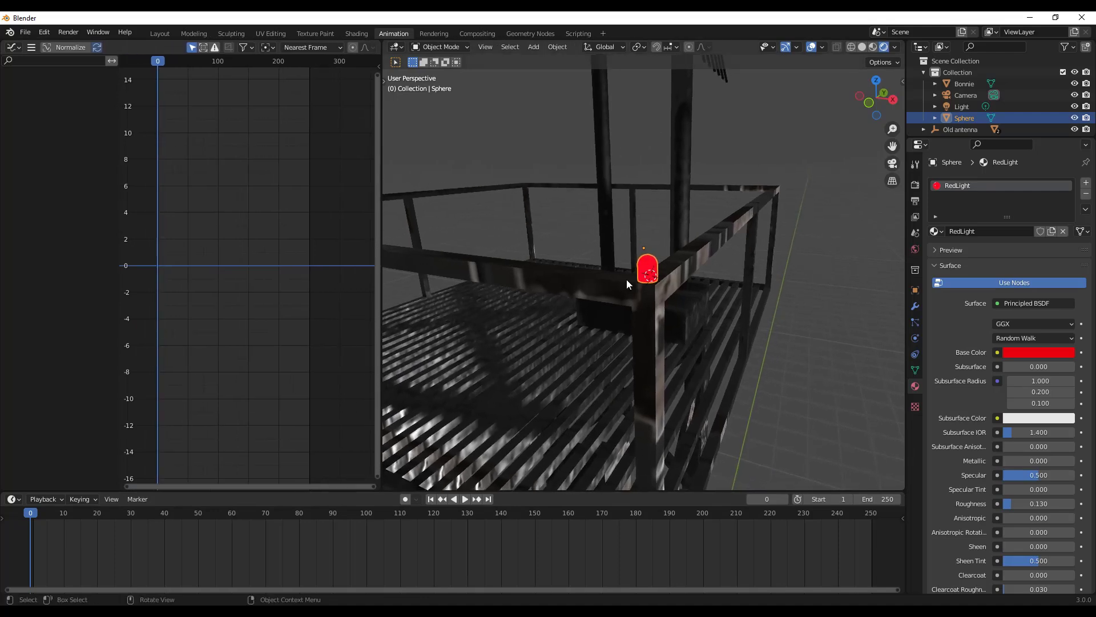
pyautogui.scroll(2, 631, 285)
pyautogui.scroll(-1, 1038, 467)
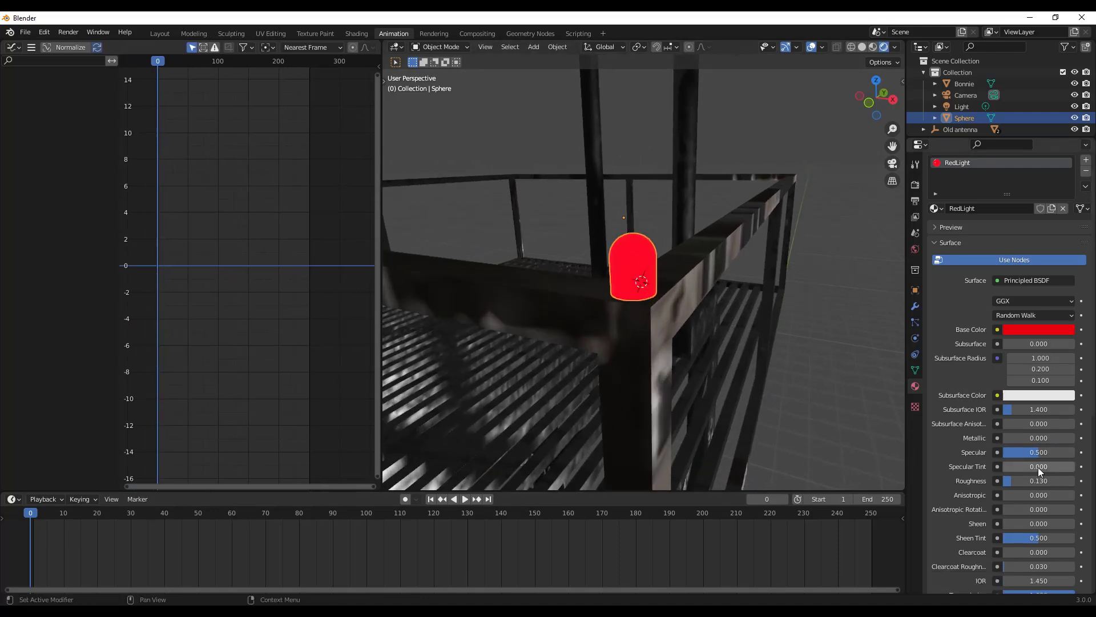
# Keyframe Emission Strength 0 at frame 0 and expand the RedLight > Shader Nodetree channels.
pyautogui.scroll(-4, 1030, 463)
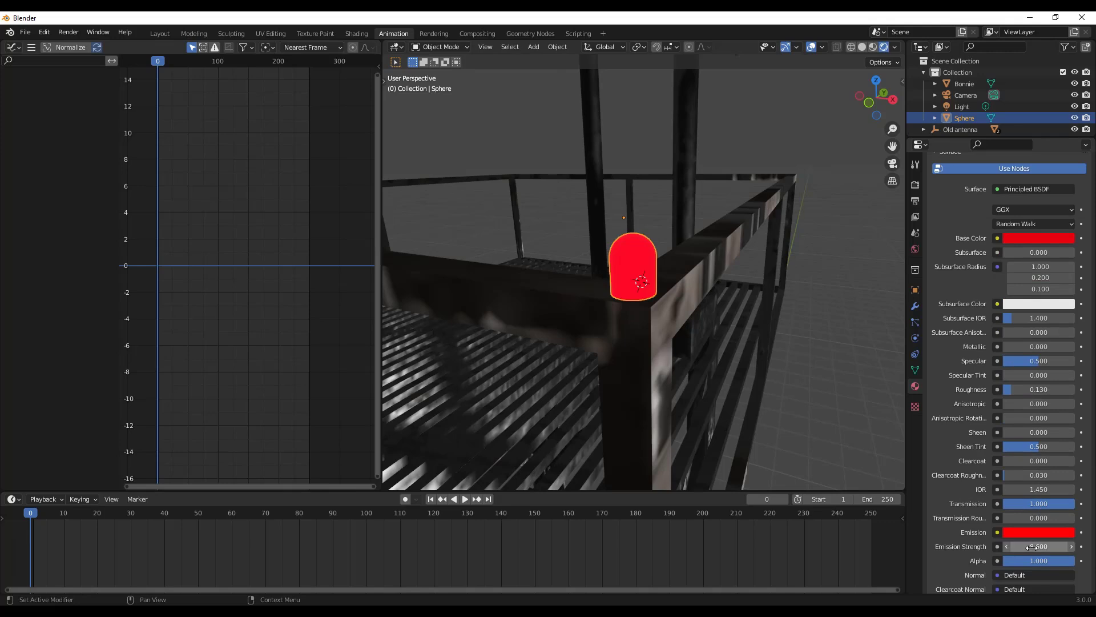
pyautogui.scroll(-1, 1031, 552)
pyautogui.click(1026, 523)
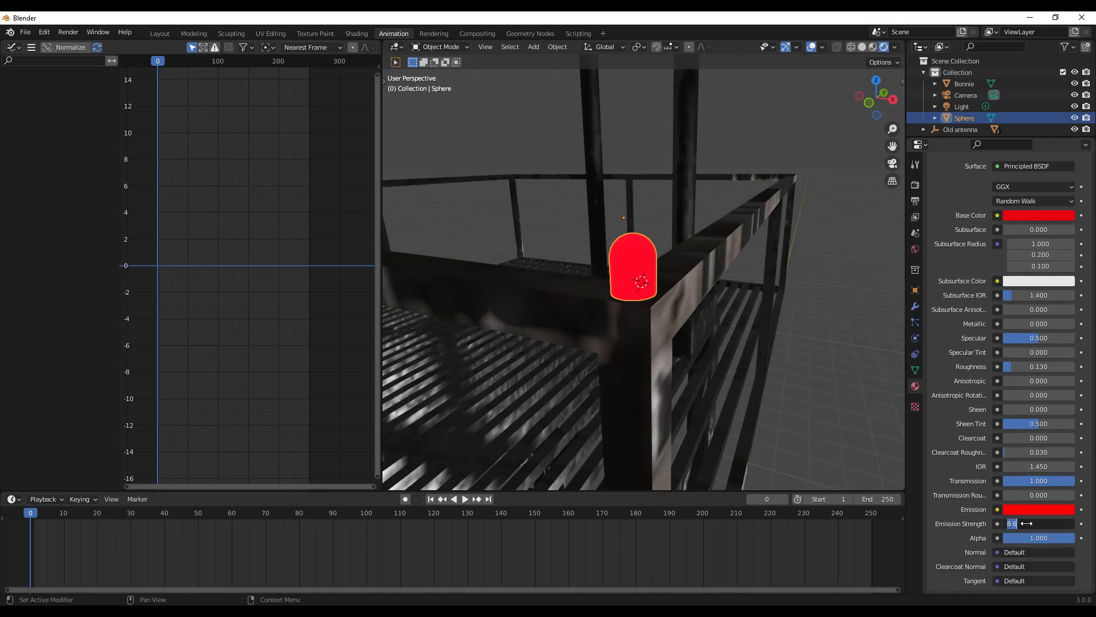
pyautogui.write('0')
pyautogui.press('Return')
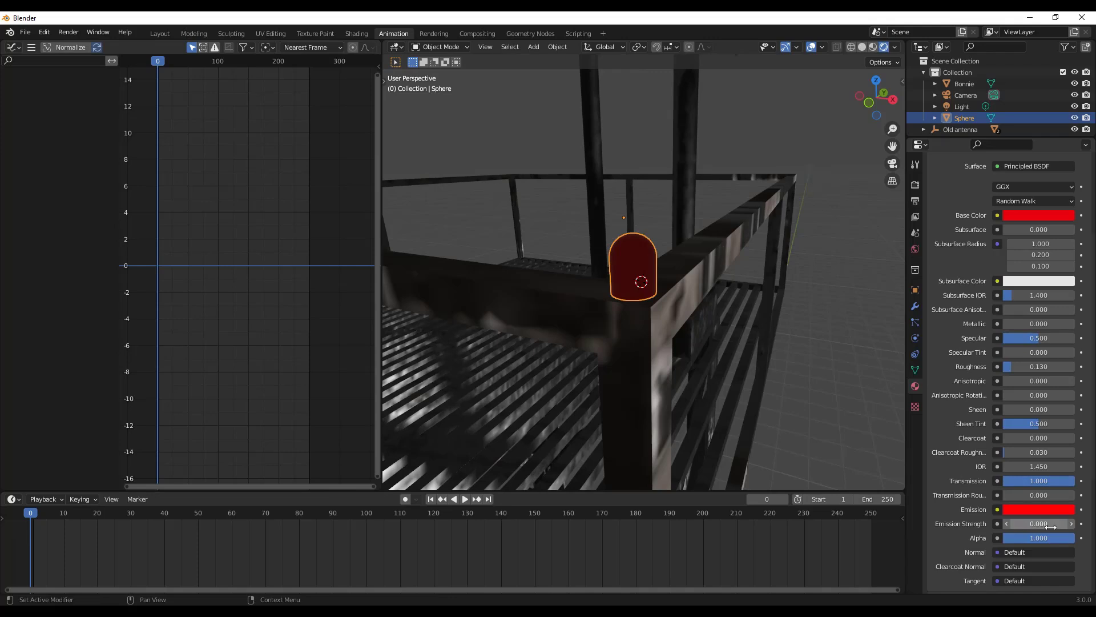
pyautogui.click(1081, 524)
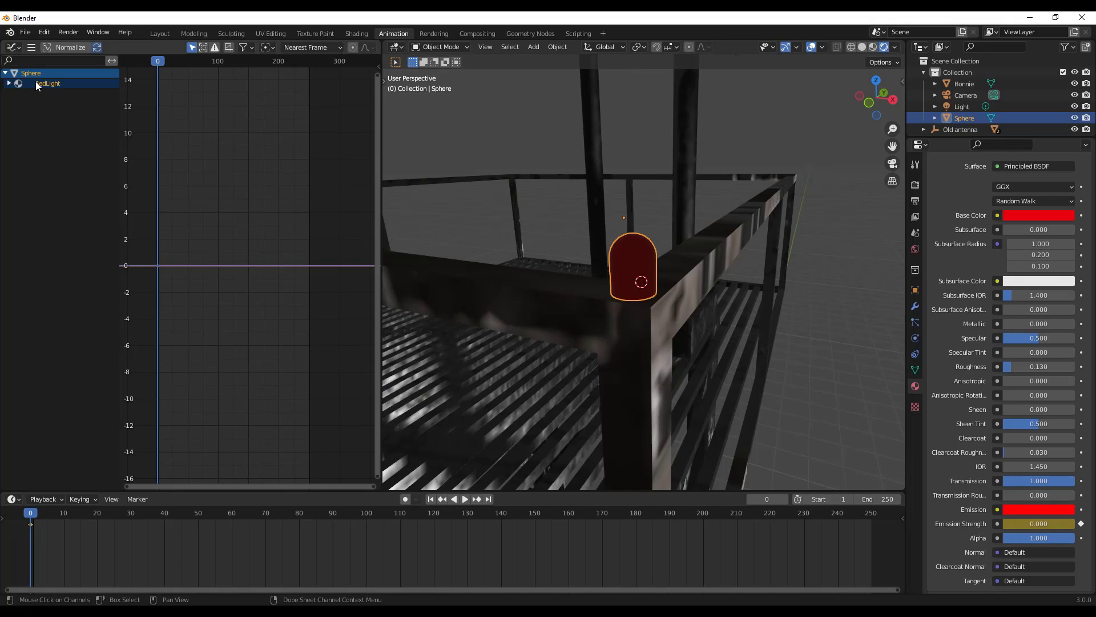
pyautogui.click(9, 84)
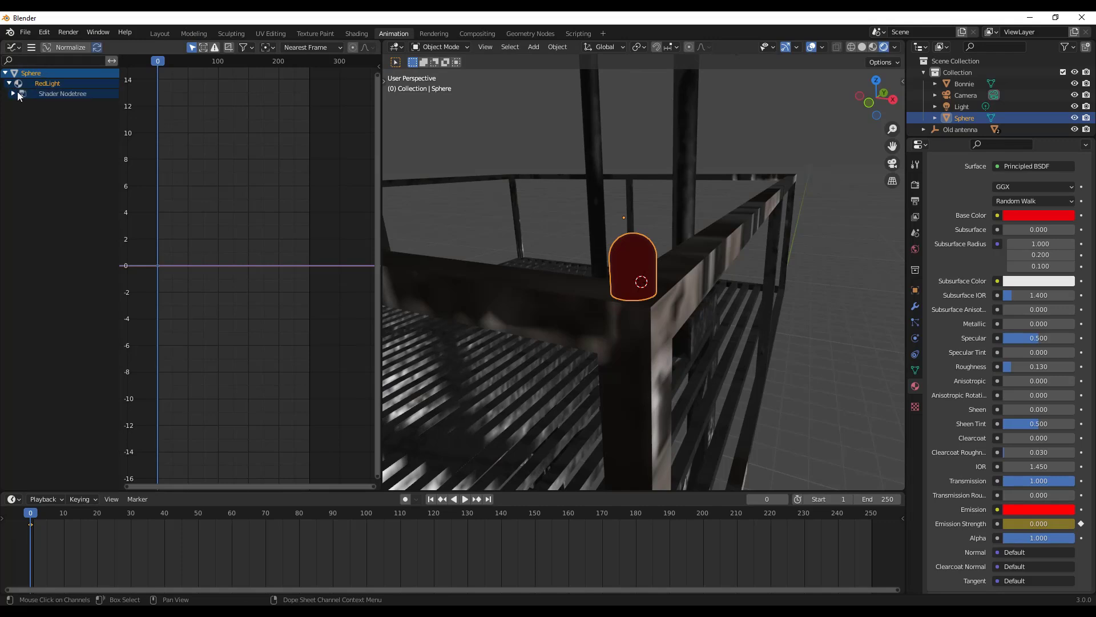
pyautogui.click(13, 94)
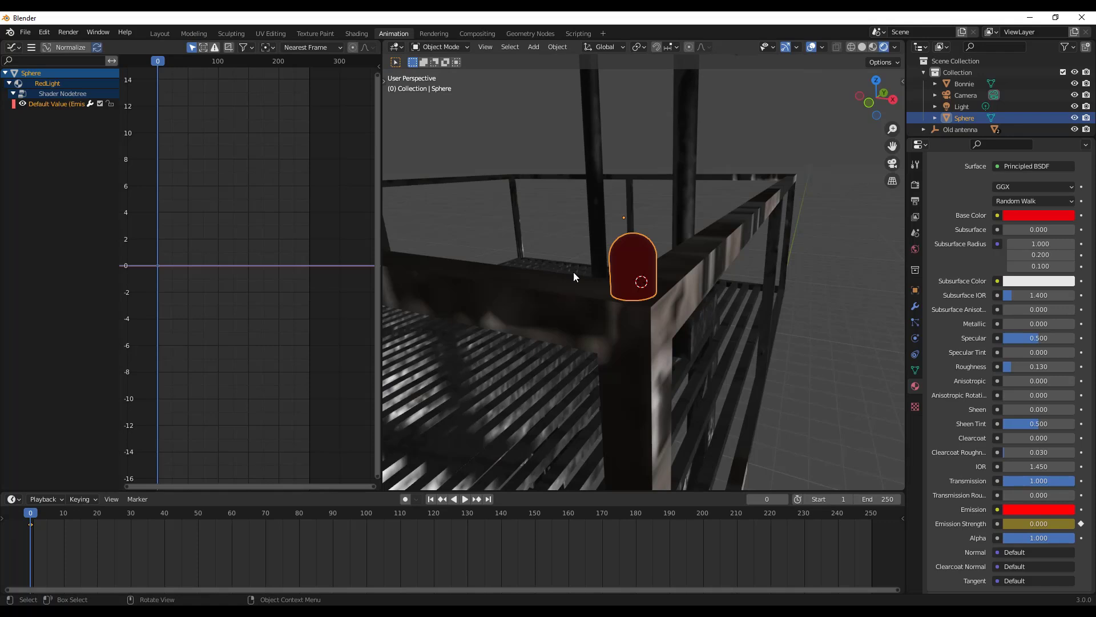
# Keyframe Emission Strength 10 at frame 20.
pyautogui.moveTo(26, 514); pyautogui.dragTo(97, 515)
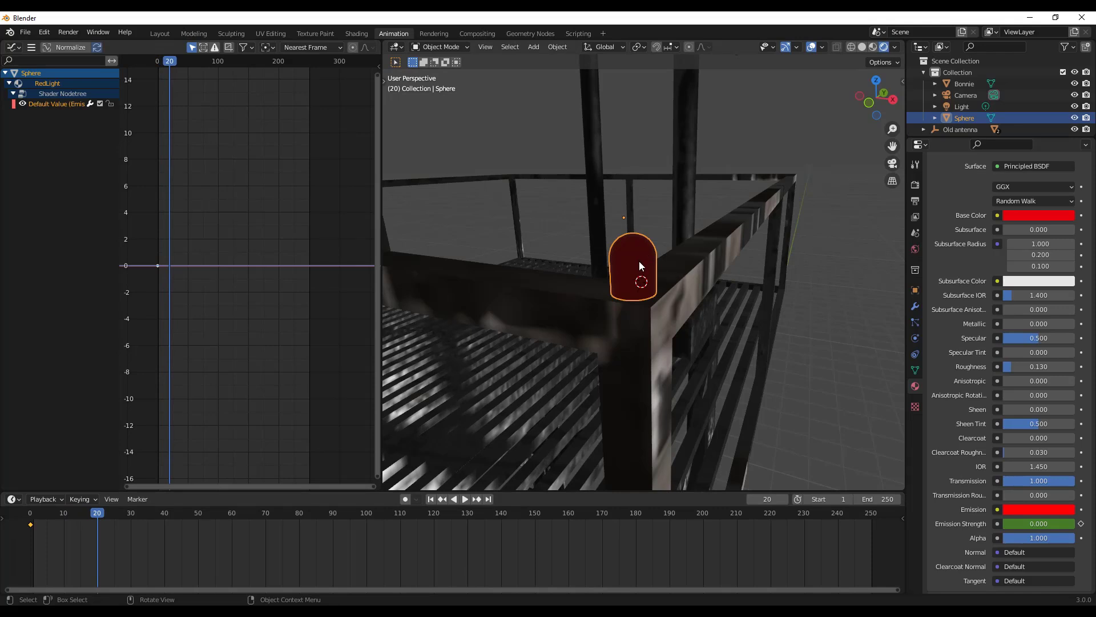
pyautogui.click(1036, 524)
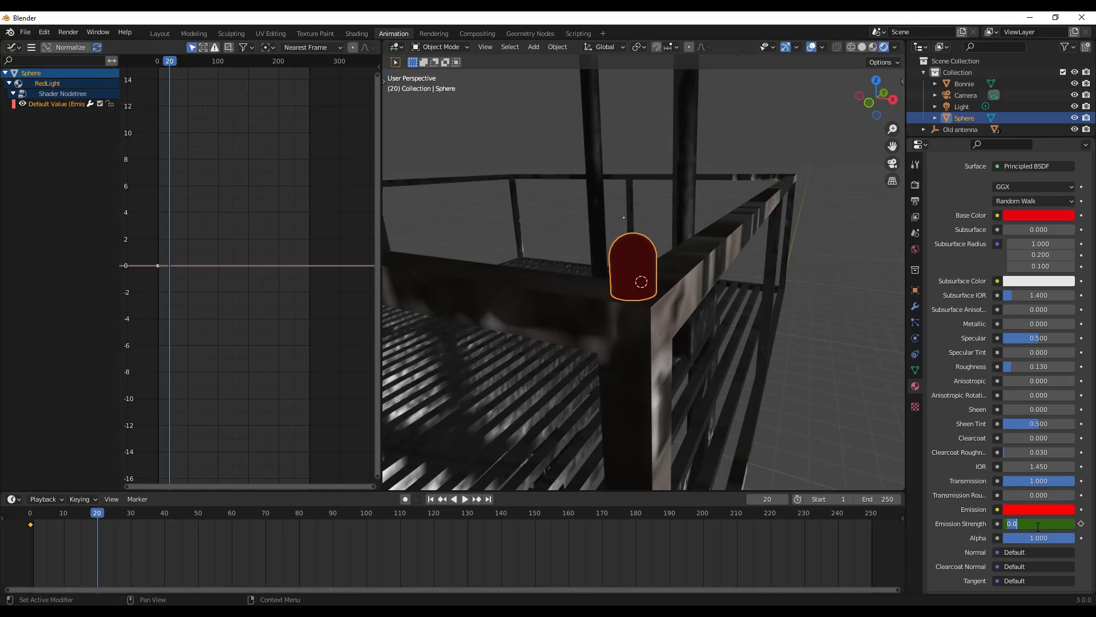
pyautogui.write('10')
pyautogui.press('Return')
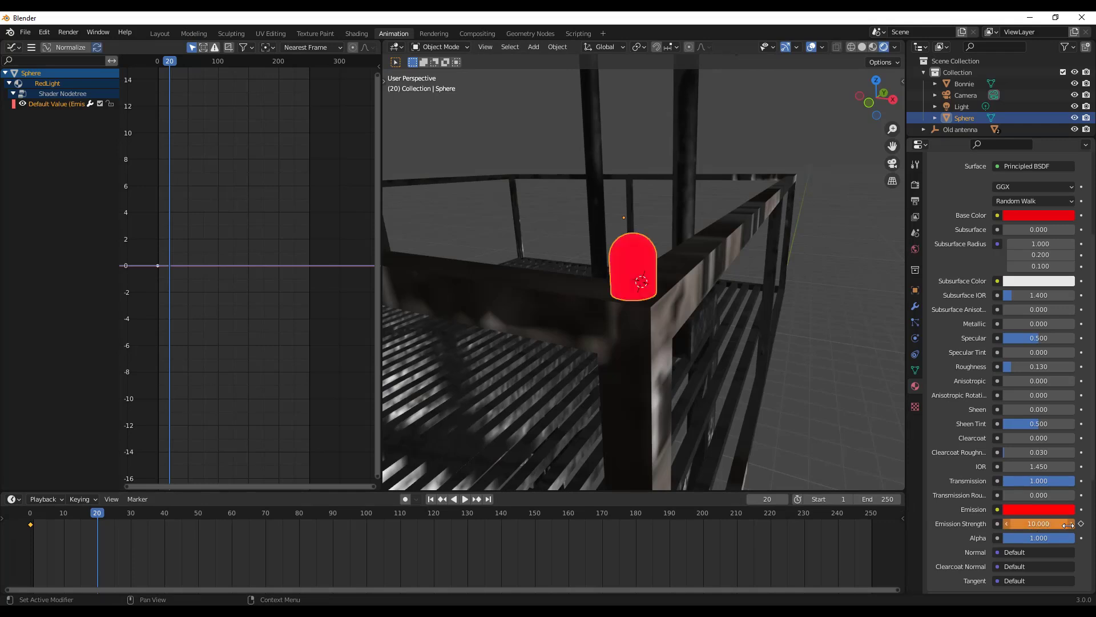
pyautogui.click(1081, 524)
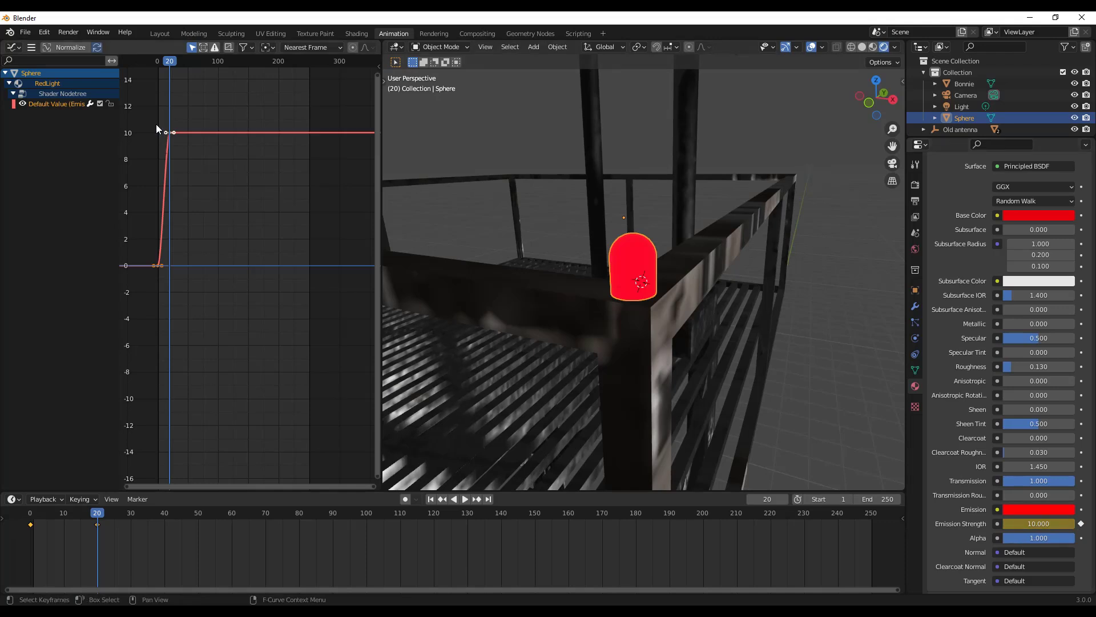
# Center the curve in the graph, then scrub and play to preview the glow.
pyautogui.scroll(1, 170, 135)
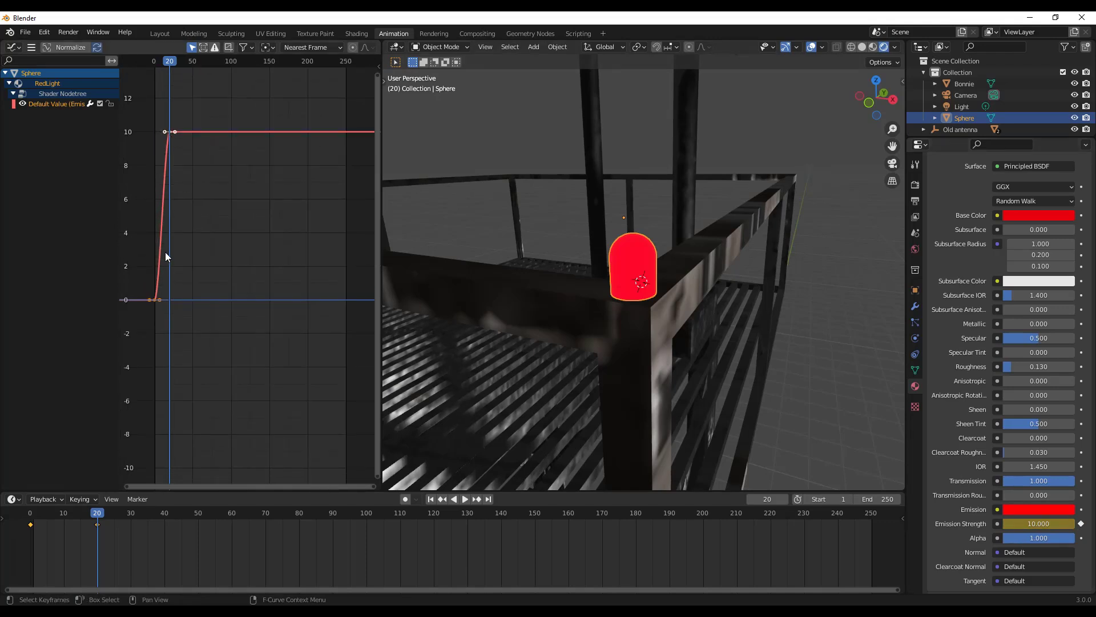
pyautogui.scroll(1, 172, 301)
pyautogui.scroll(-1, 171, 302)
pyautogui.moveTo(177, 166); pyautogui.dragTo(222, 150, button='middle')
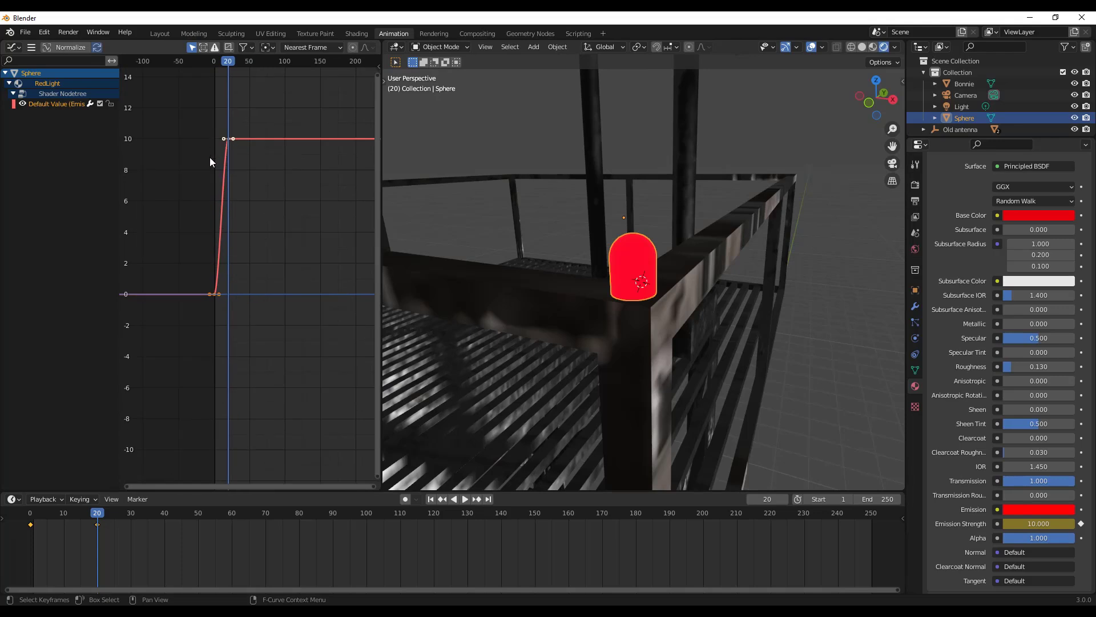
pyautogui.scroll(-1, 210, 157)
pyautogui.scroll(-1, 200, 156)
pyautogui.scroll(1, 209, 178)
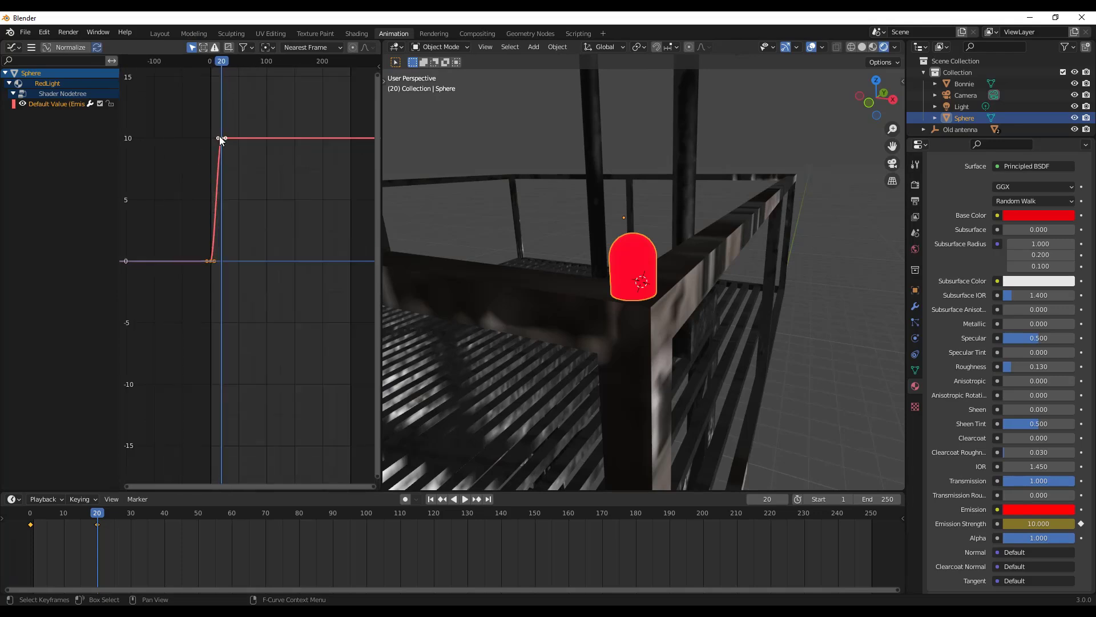
pyautogui.moveTo(224, 61)
pyautogui.mouseDown()
pyautogui.moveTo(207, 65)
pyautogui.moveTo(223, 75)
pyautogui.mouseUp()
pyautogui.press('space')
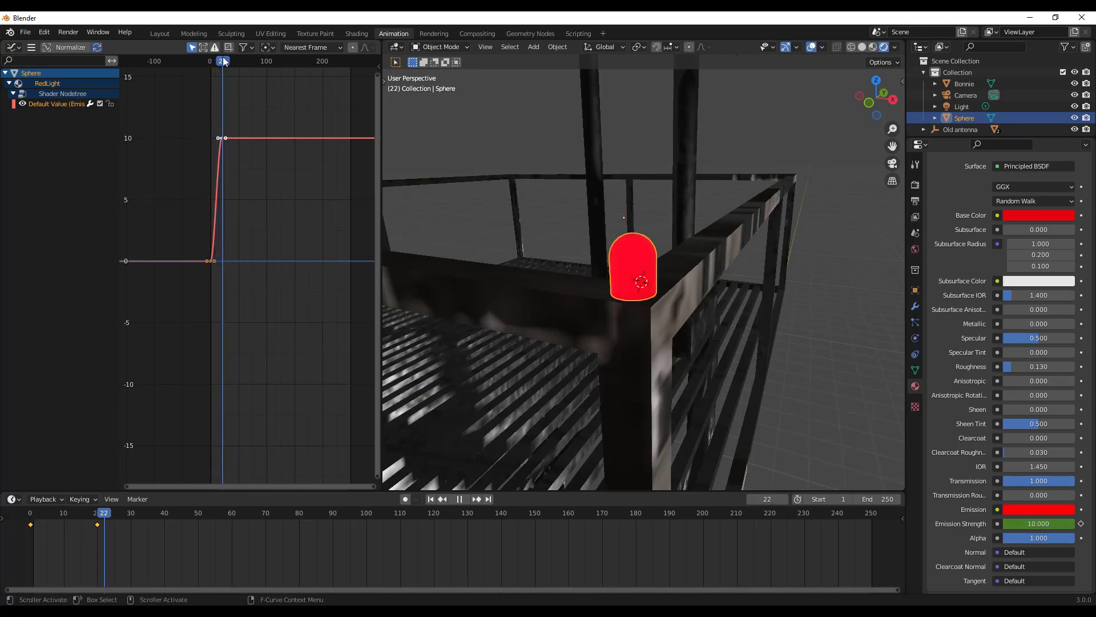
# Keyframe Emission Strength 0 at frame 40, then return to frame 0 and fit the curve.
pyautogui.moveTo(105, 515); pyautogui.dragTo(164, 516)
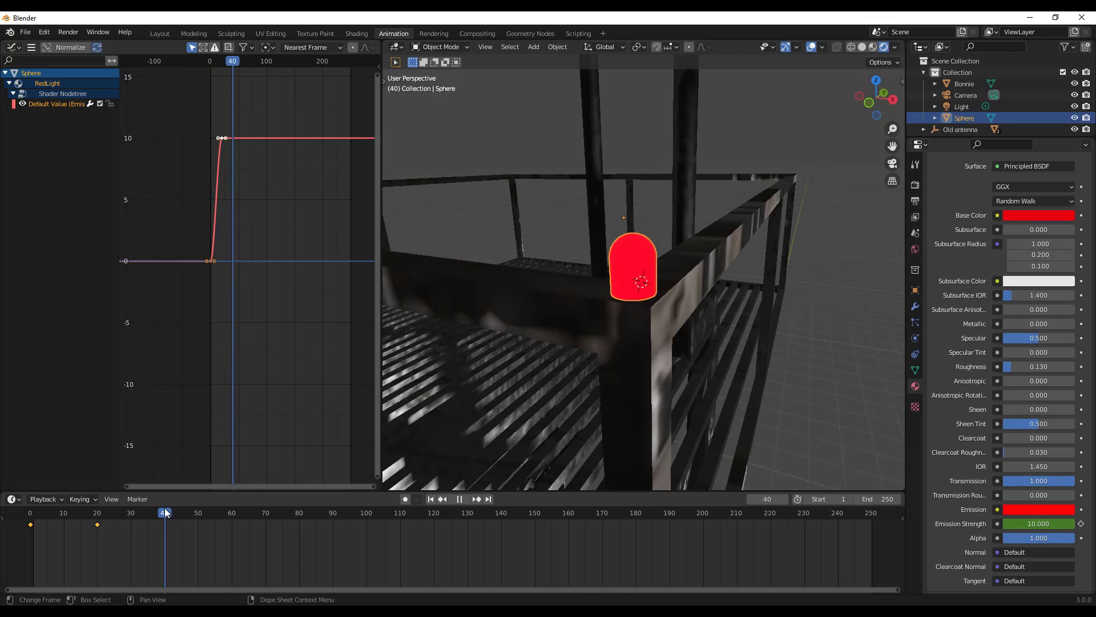
pyautogui.click(1036, 523)
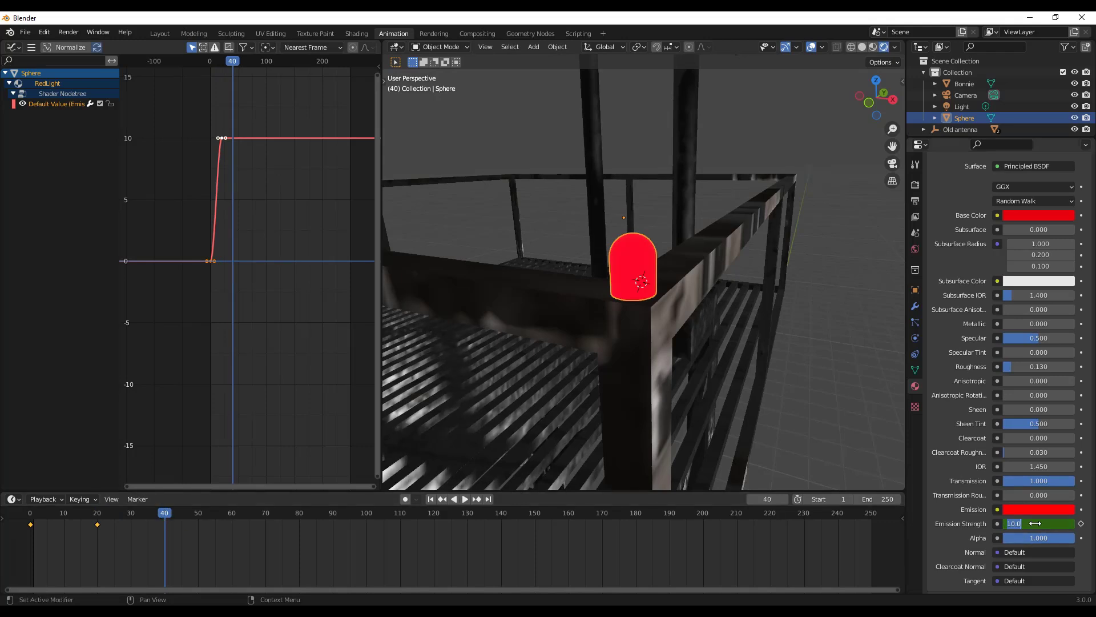
pyautogui.write('0')
pyautogui.press('Return')
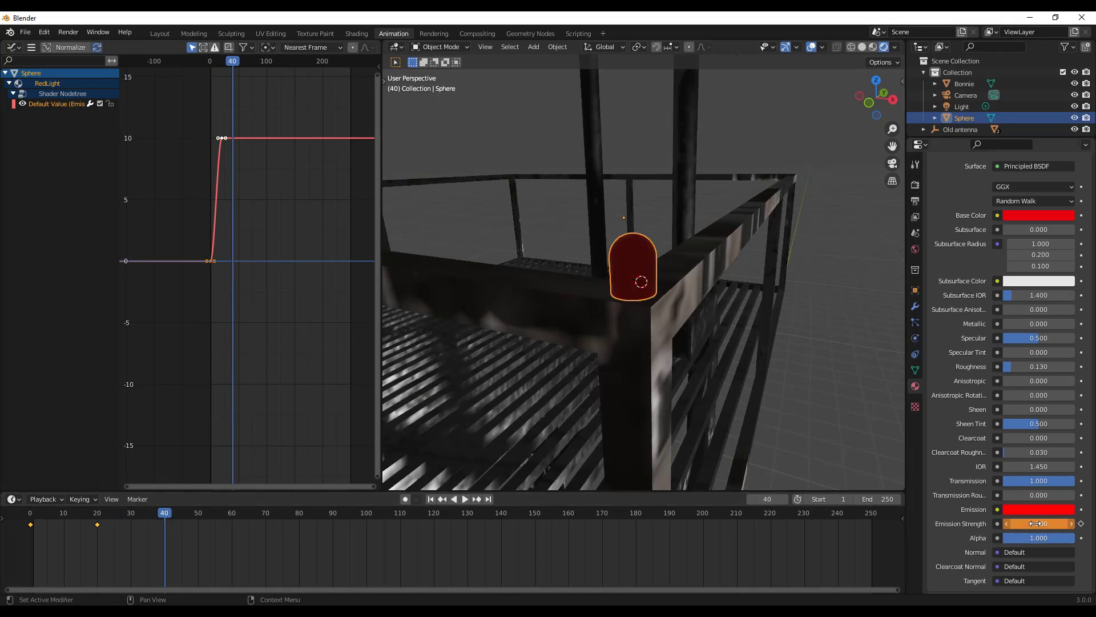
pyautogui.click(1081, 523)
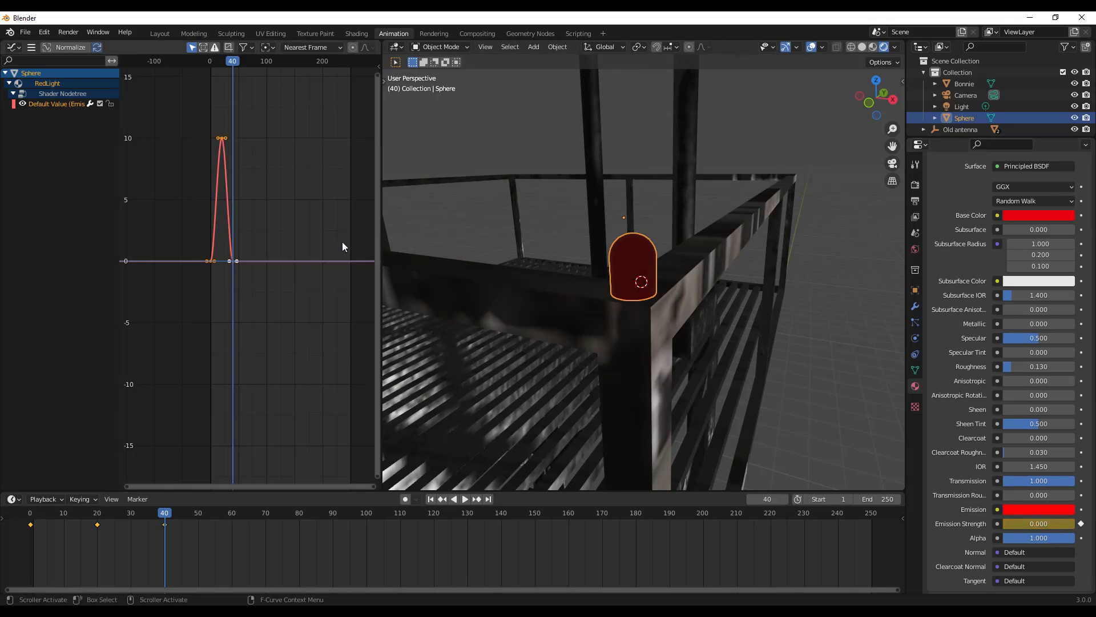
pyautogui.hotkey('shift', 'Left')
pyautogui.press('Home')
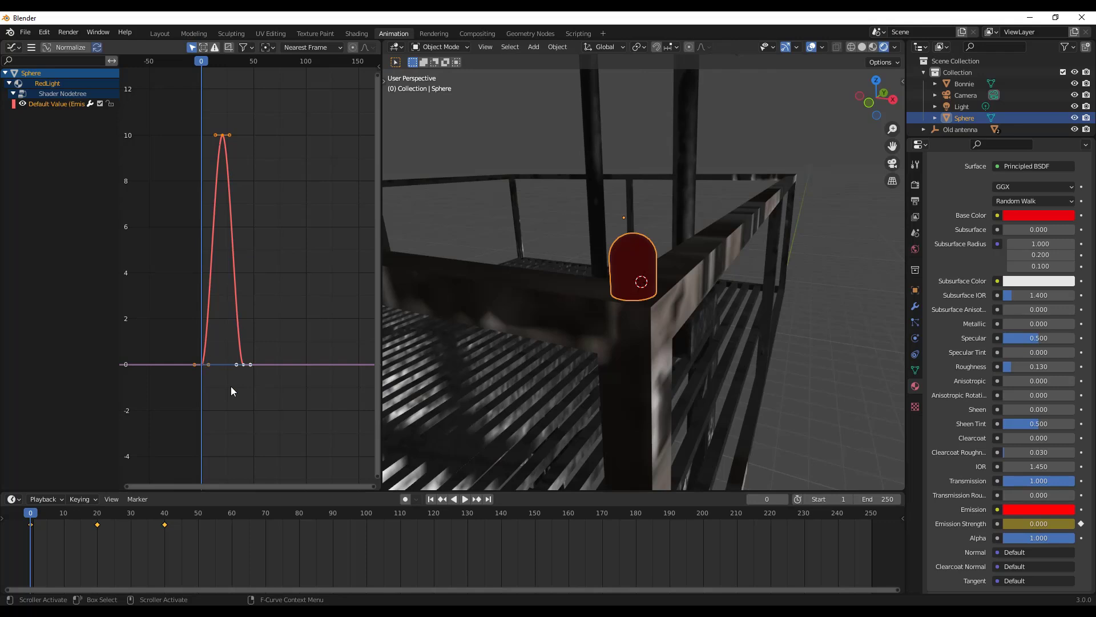
pyautogui.click(464, 499)
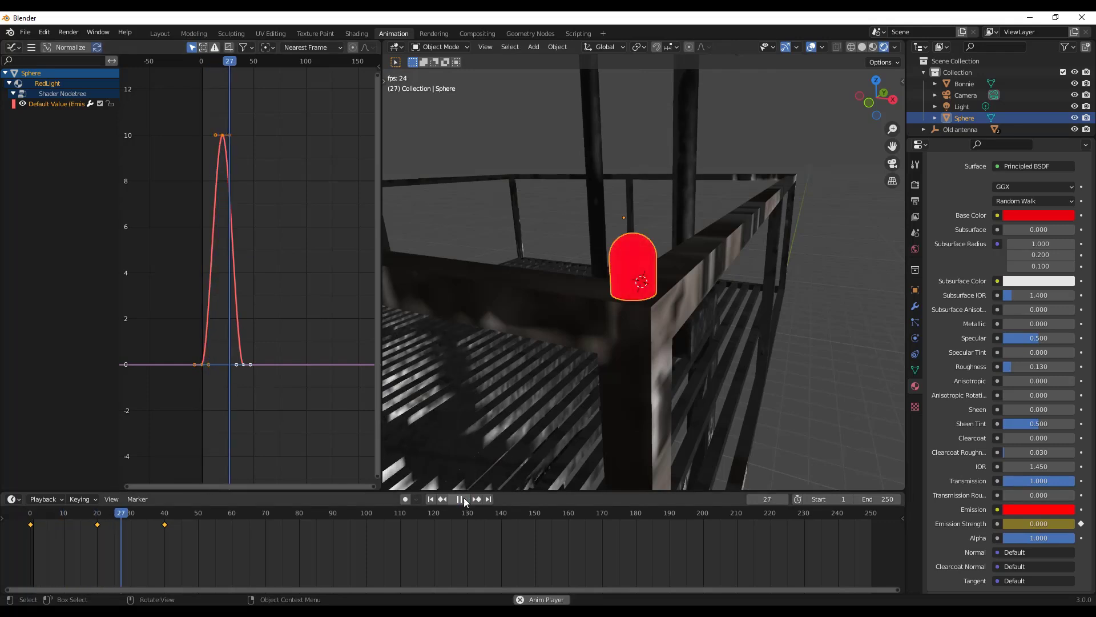
pyautogui.click(460, 499)
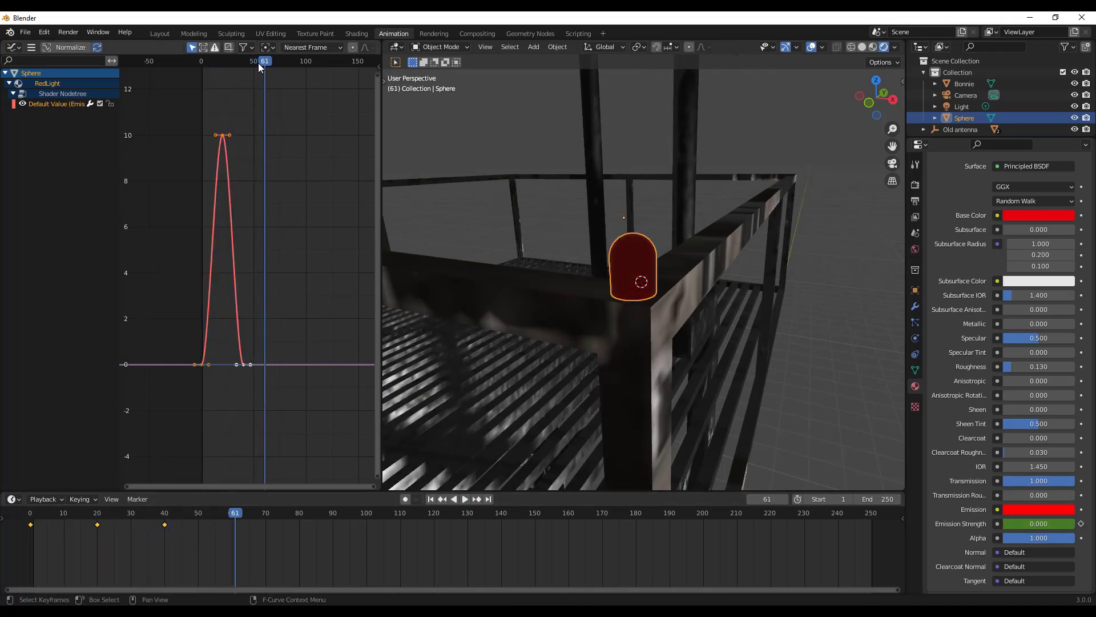
pyautogui.moveTo(258, 63); pyautogui.dragTo(201, 75)
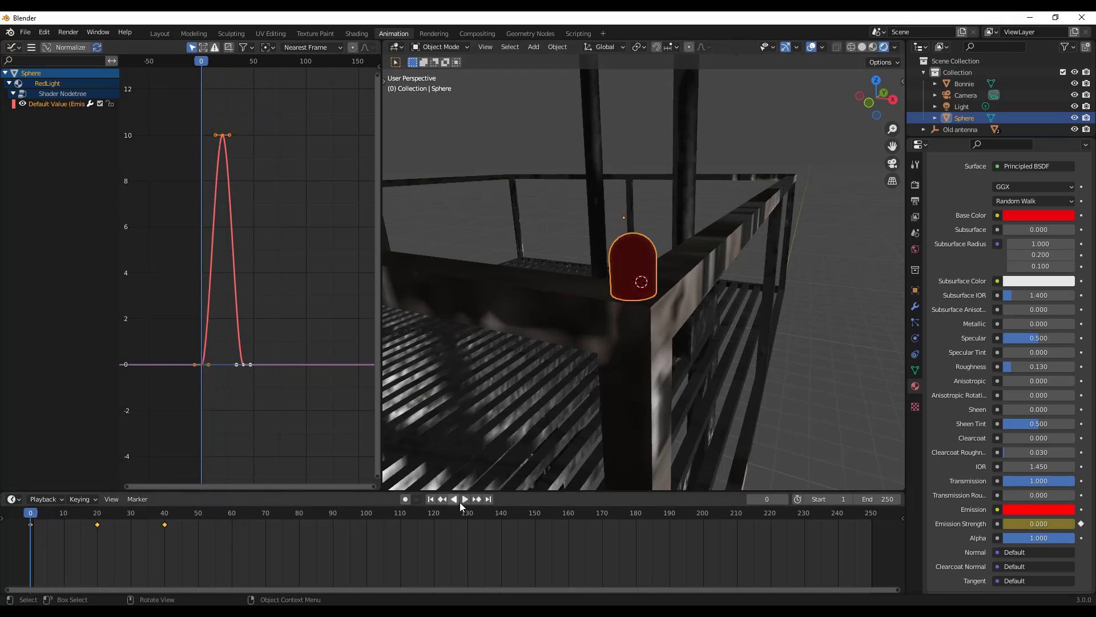
pyautogui.click(462, 498)
pyautogui.press('space')
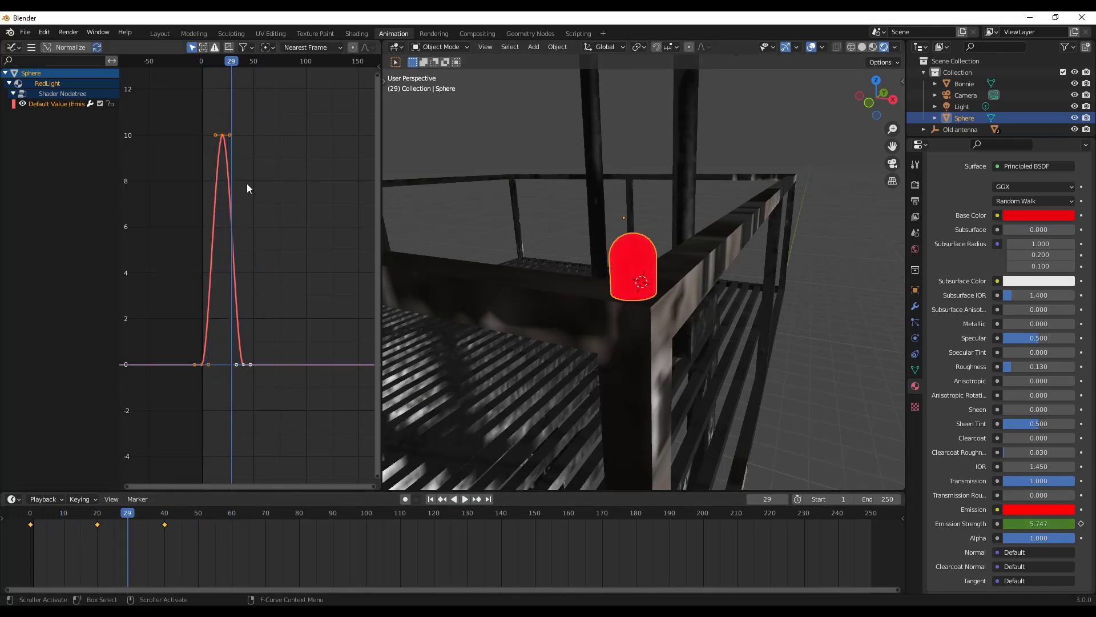
pyautogui.moveTo(230, 60); pyautogui.dragTo(199, 69)
pyautogui.press('space')
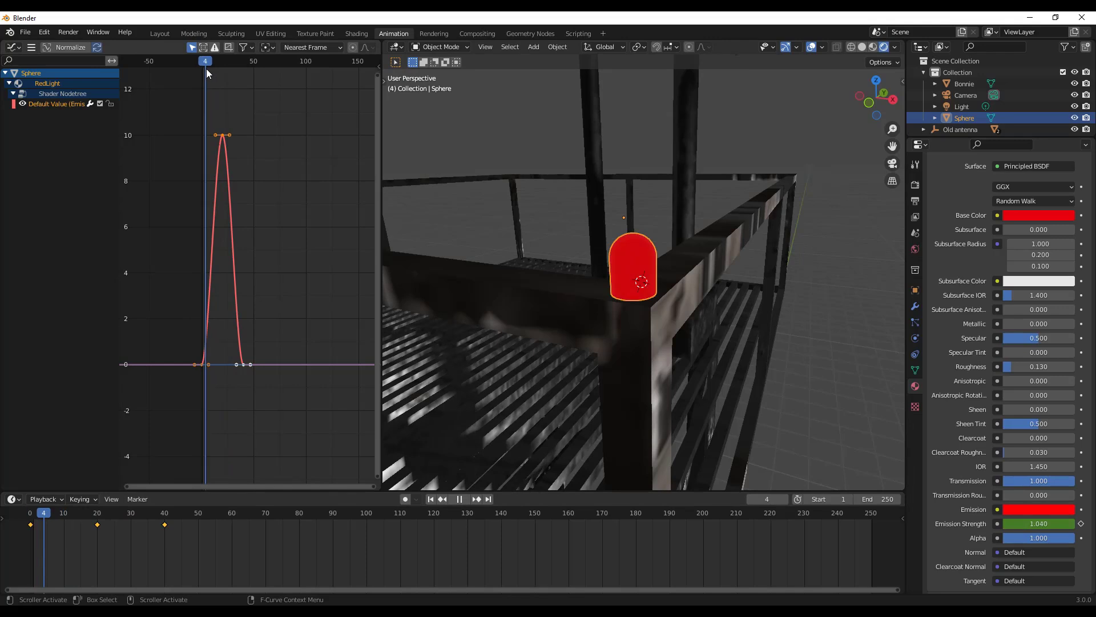
pyautogui.press('space')
pyautogui.press('Home')
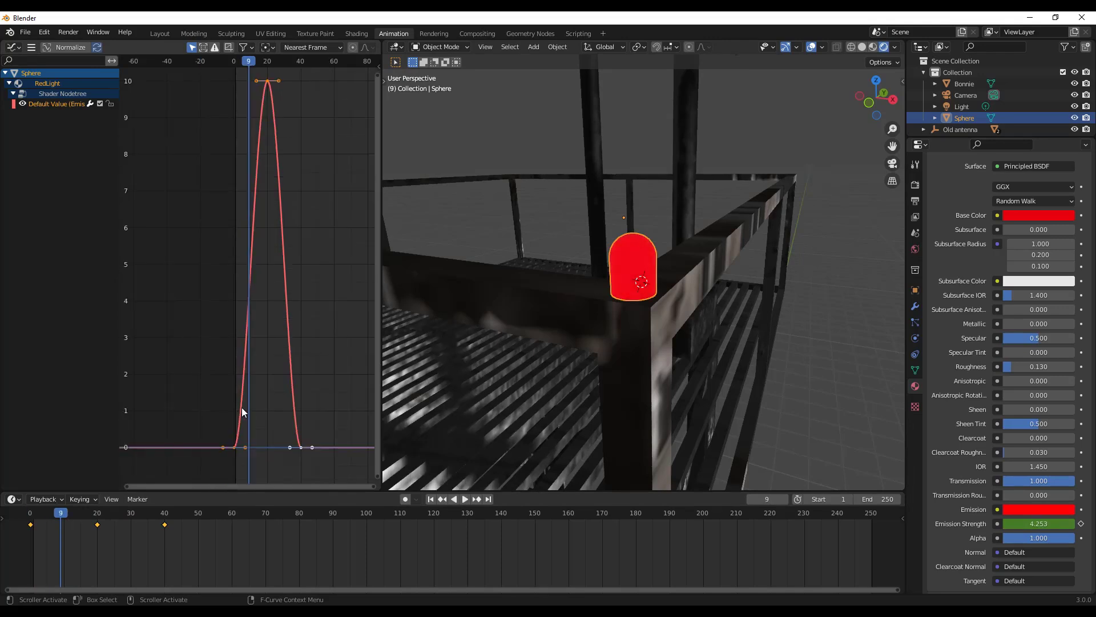
# Move the rising keyframe later so the pulse rises more sharply.
pyautogui.moveTo(225, 449); pyautogui.dragTo(243, 468)
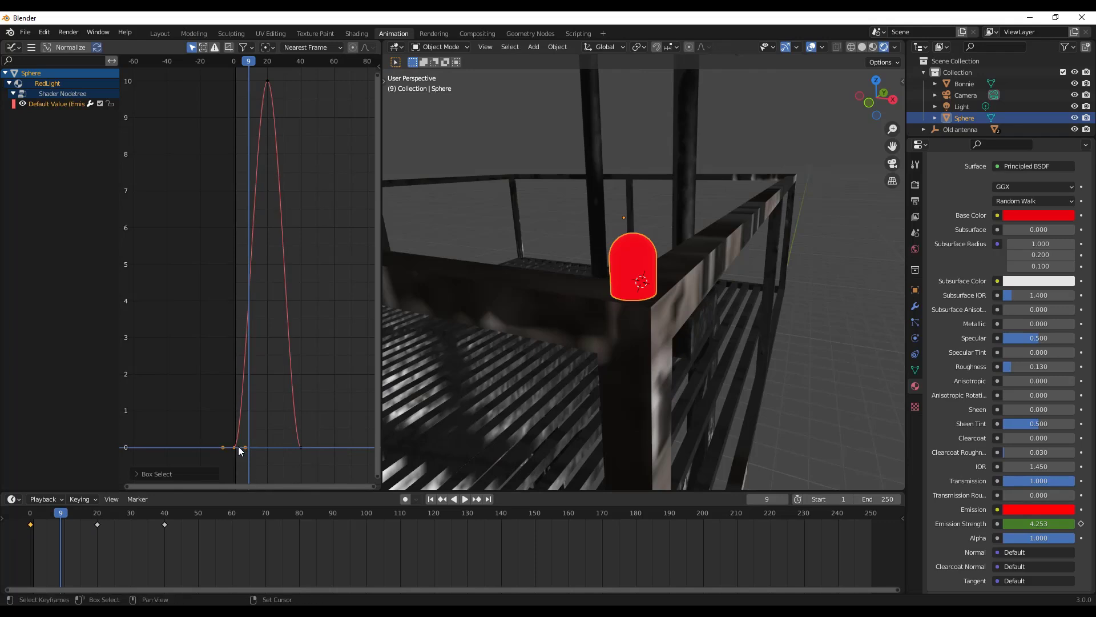
pyautogui.press('g')
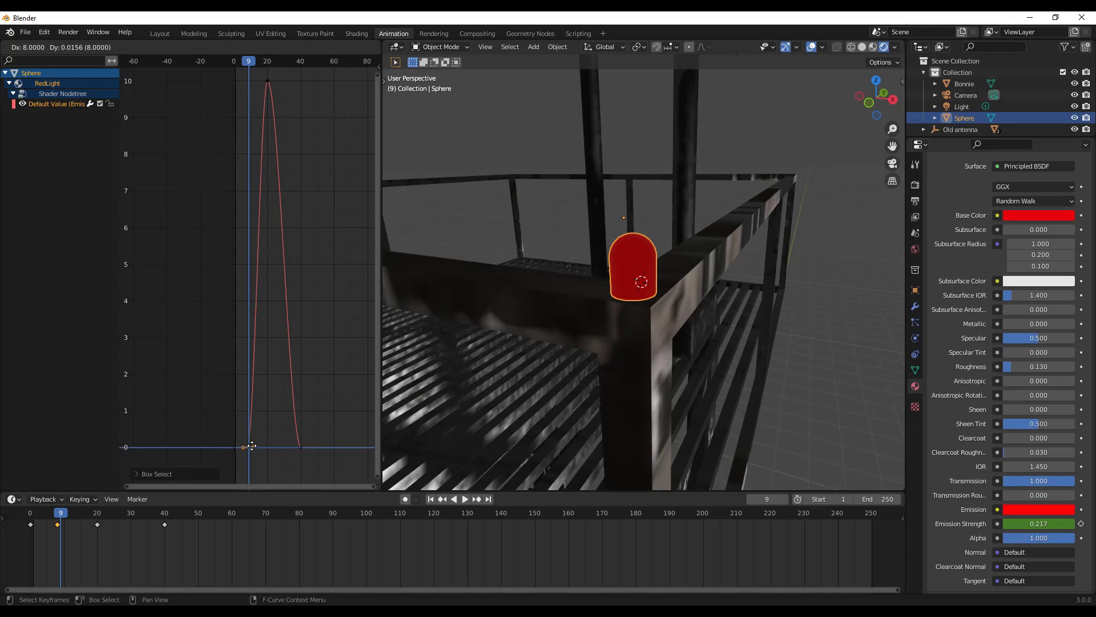
pyautogui.click(252, 446)
pyautogui.scroll(3, 243, 451)
pyautogui.scroll(3, 245, 454)
pyautogui.scroll(3, 246, 446)
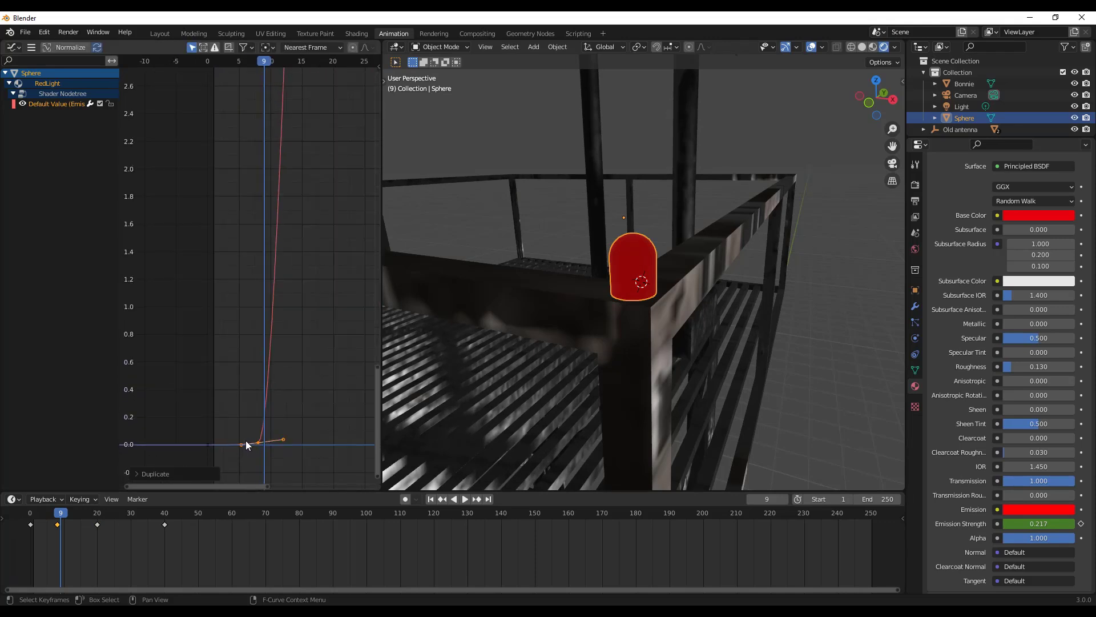
pyautogui.scroll(2, 247, 445)
# Adjust the base keyframe, then play and scrub back to check the pulse.
pyautogui.moveTo(248, 431); pyautogui.dragTo(266, 452)
pyautogui.press('g')
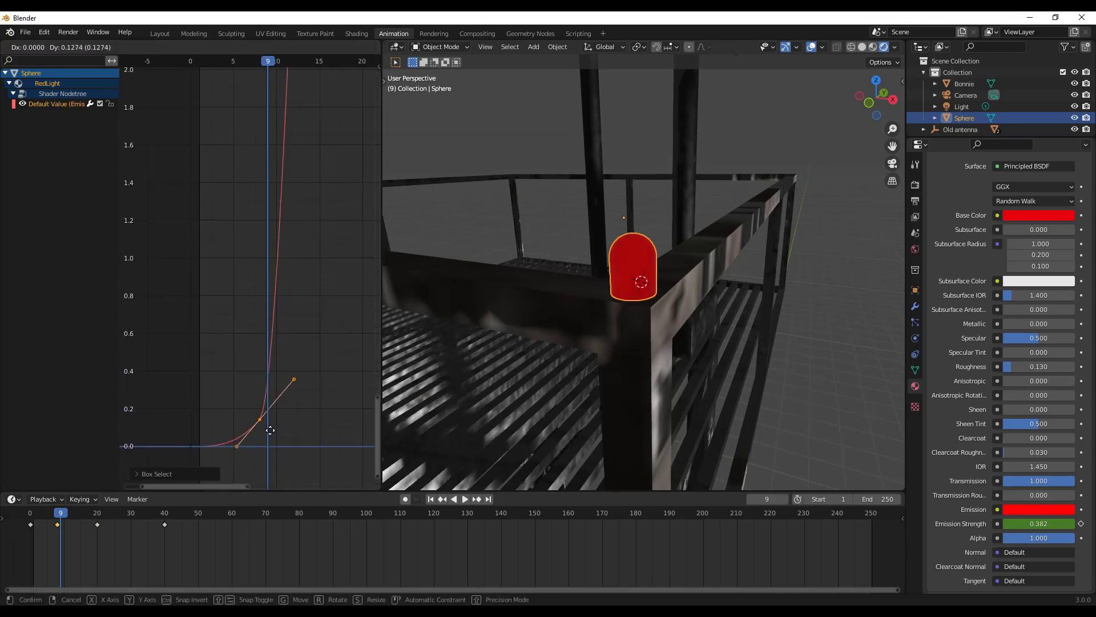
pyautogui.click(250, 429)
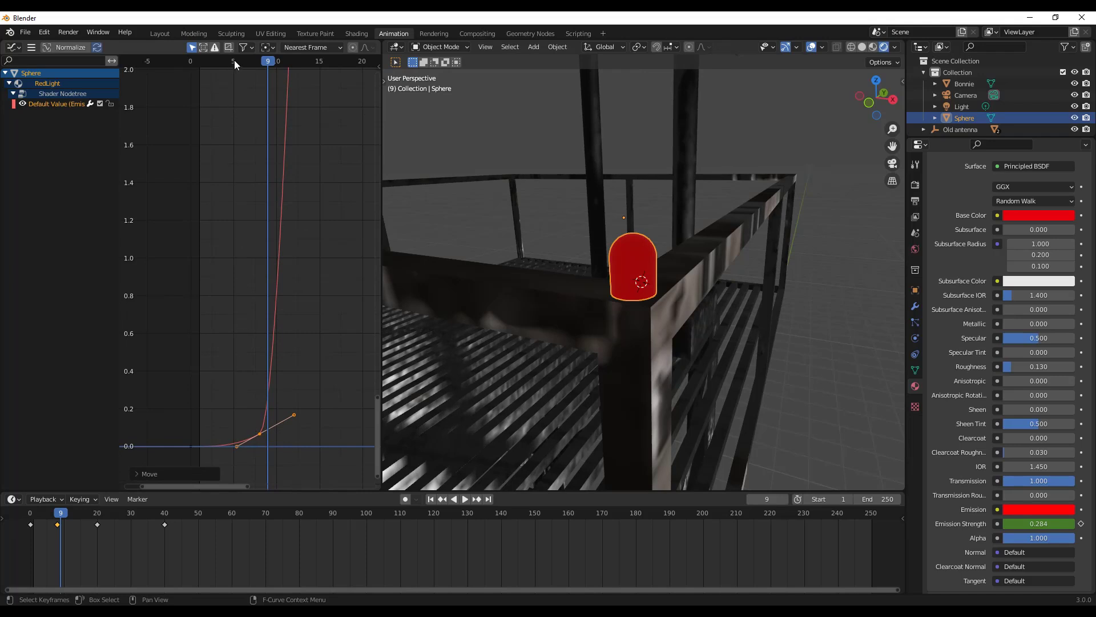
pyautogui.press('space')
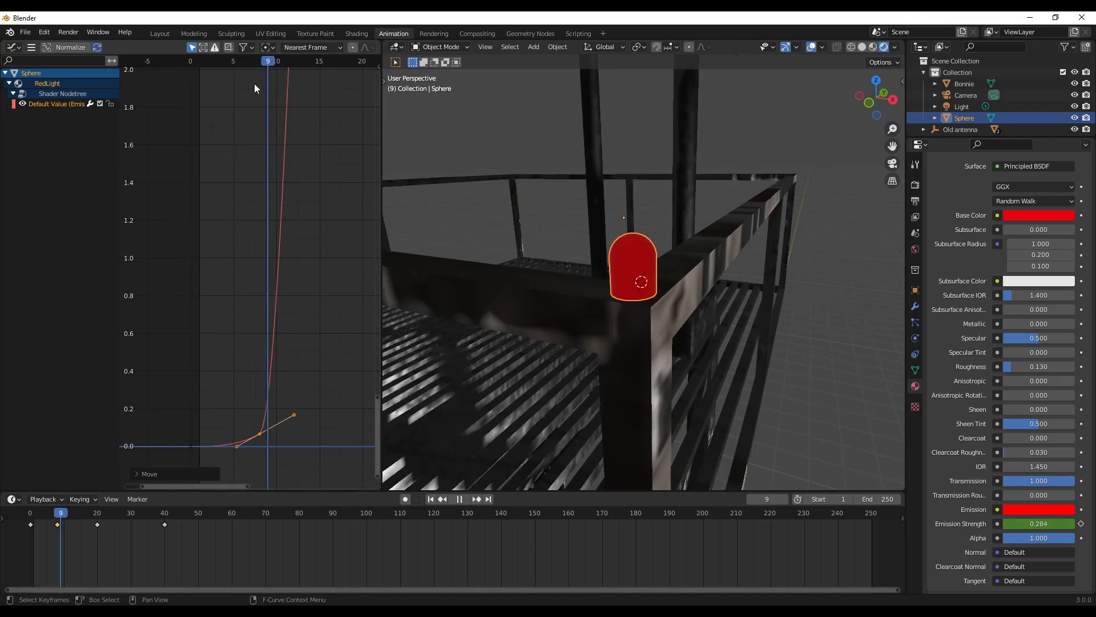
pyautogui.moveTo(255, 85)
pyautogui.mouseDown()
pyautogui.moveTo(197, 91)
pyautogui.moveTo(261, 95)
pyautogui.mouseUp()
pyautogui.scroll(-1, 264, 434)
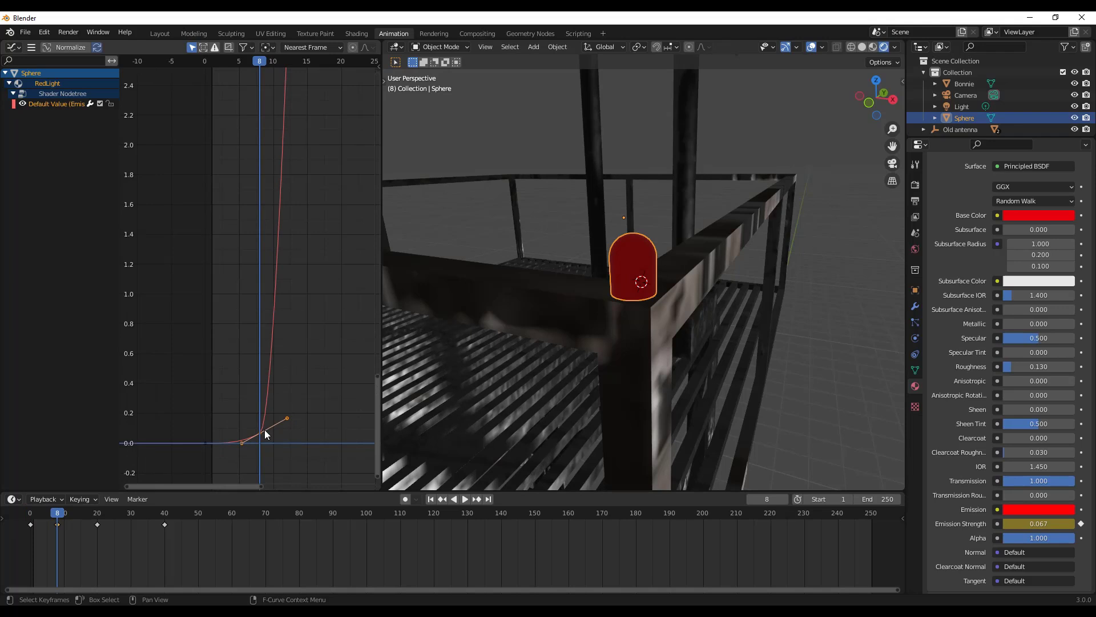
pyautogui.scroll(-3, 263, 417)
pyautogui.scroll(-2, 268, 371)
pyautogui.scroll(-3, 270, 334)
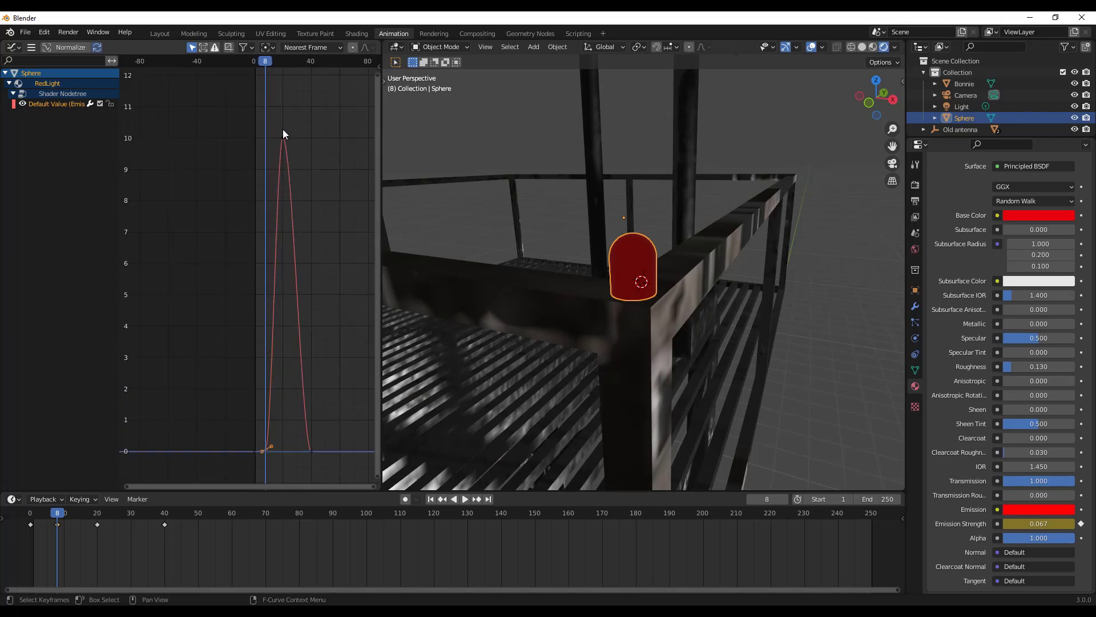
# Duplicate the peak keyframe at 10 and the end keyframe to hold full glow briefly.
pyautogui.moveTo(279, 129); pyautogui.dragTo(301, 152)
pyautogui.scroll(5, 300, 152)
pyautogui.press('g')
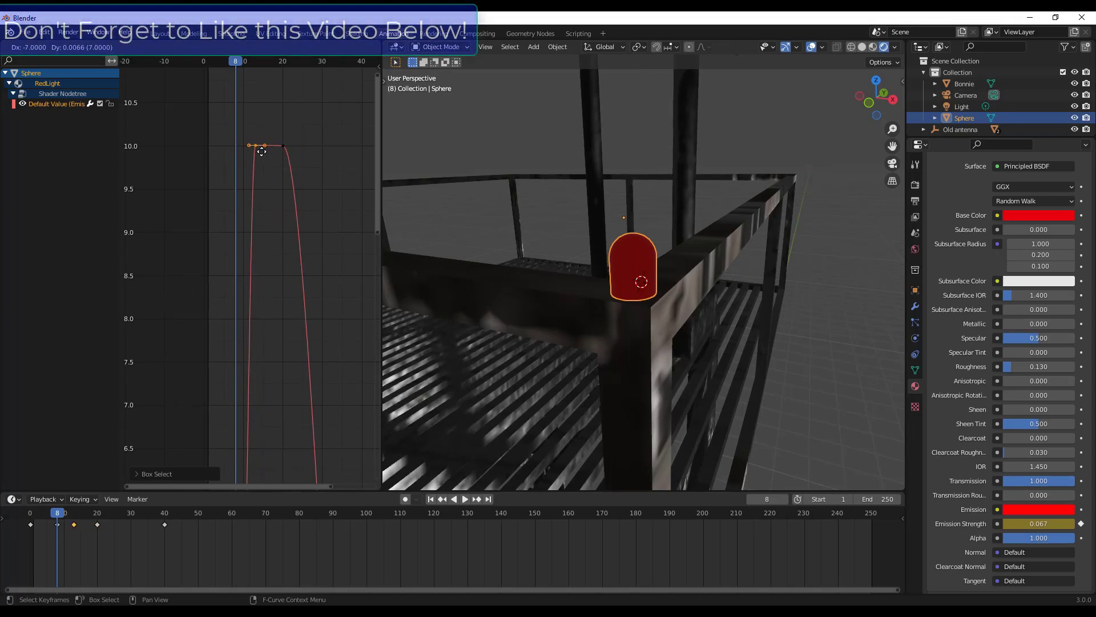
pyautogui.click(258, 152)
pyautogui.scroll(-5, 254, 146)
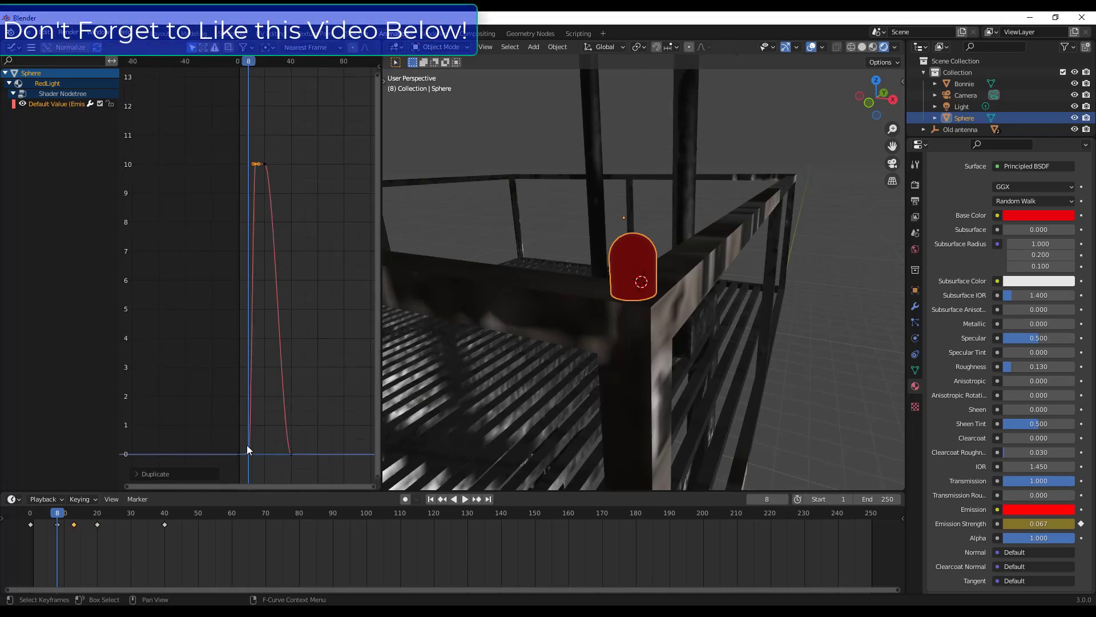
pyautogui.scroll(2, 241, 457)
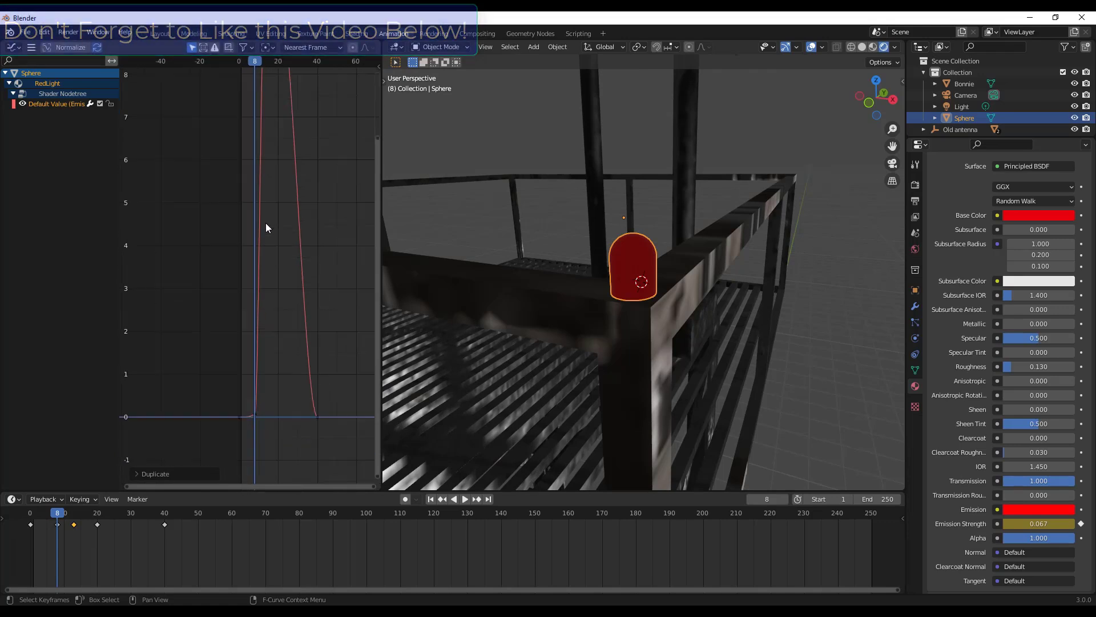
pyautogui.scroll(-4, 265, 194)
pyautogui.scroll(2, 272, 107)
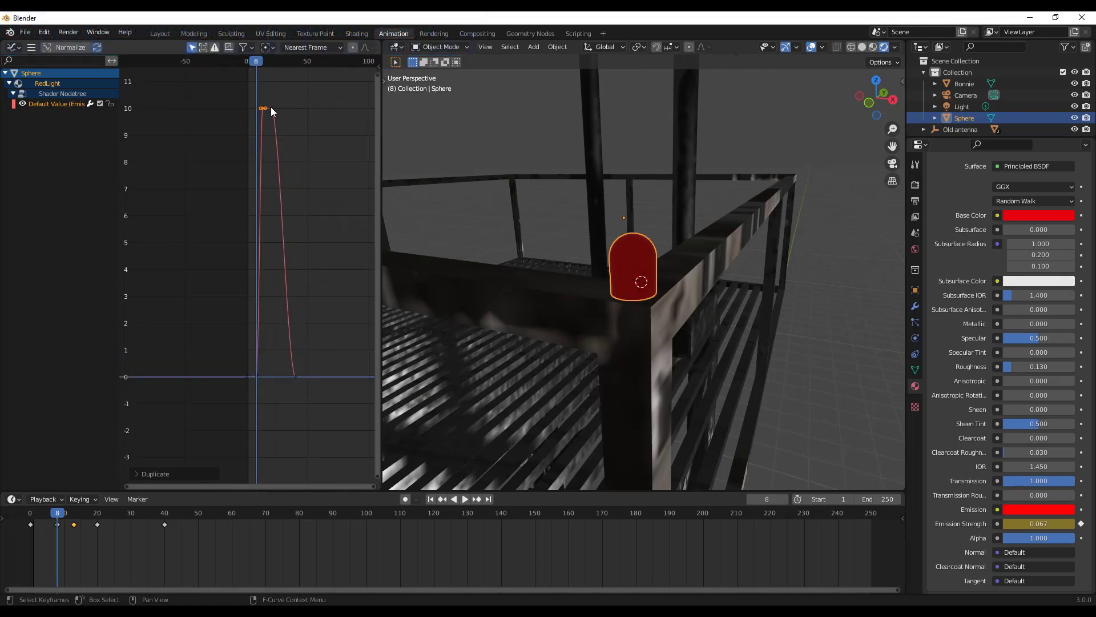
pyautogui.moveTo(301, 379); pyautogui.dragTo(289, 376)
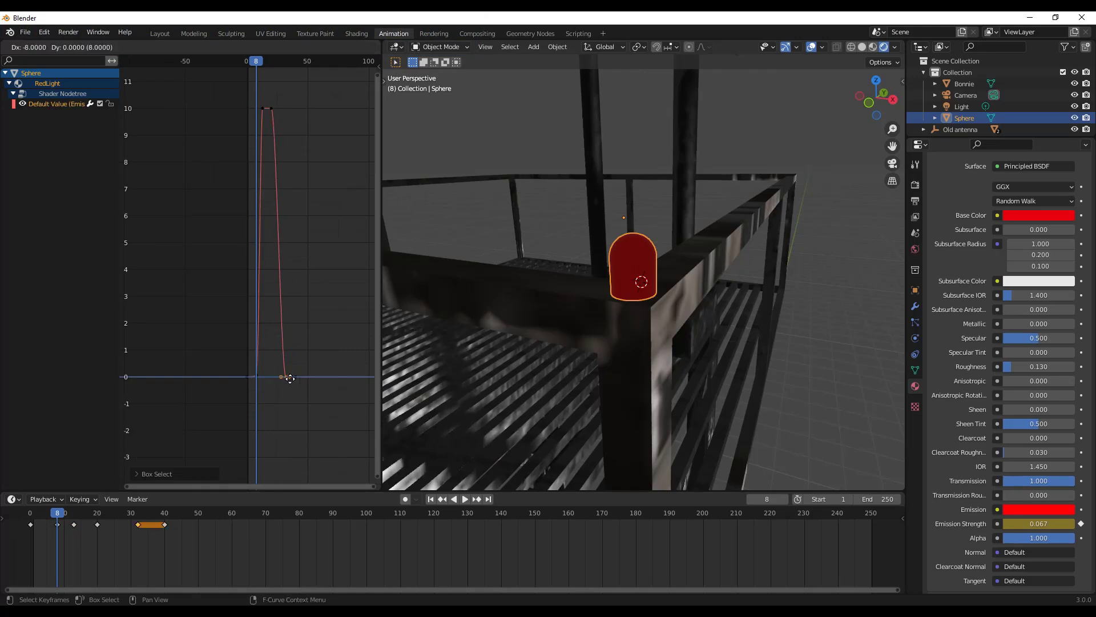
pyautogui.click(289, 377)
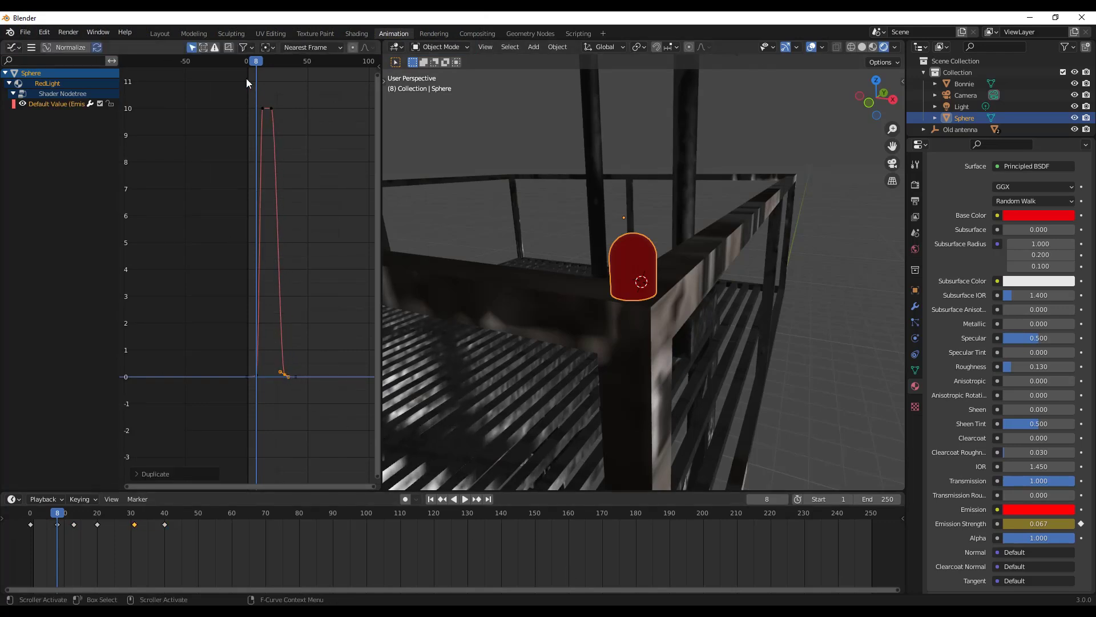
# Play the reshaped pulse from frame 0, then box-select all emission keyframes.
pyautogui.moveTo(256, 62); pyautogui.dragTo(246, 62)
pyautogui.click(464, 499)
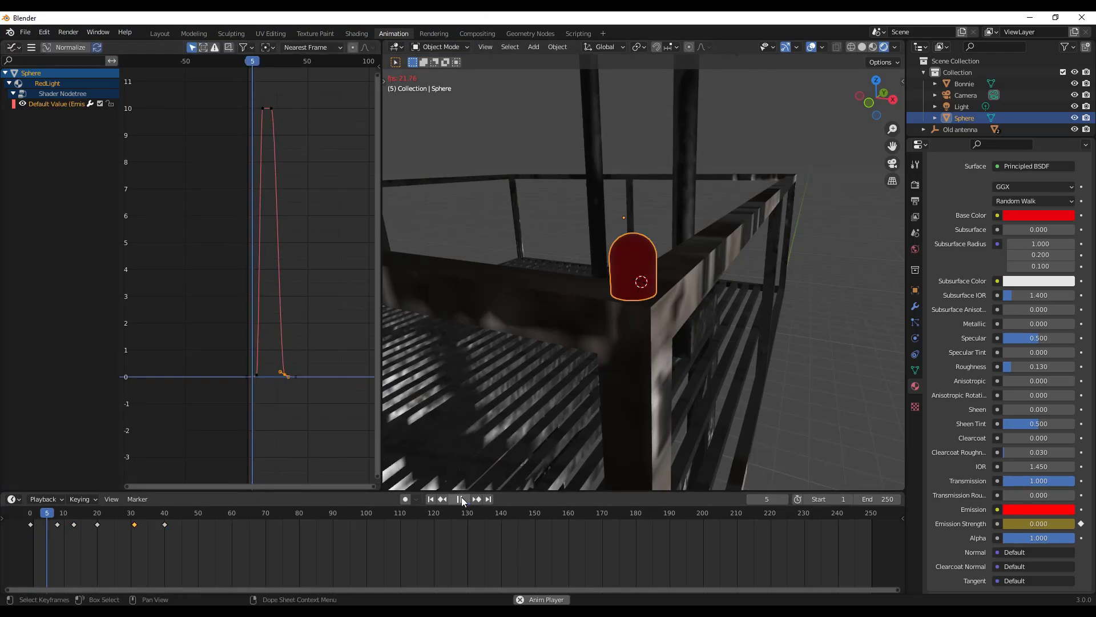
pyautogui.click(464, 500)
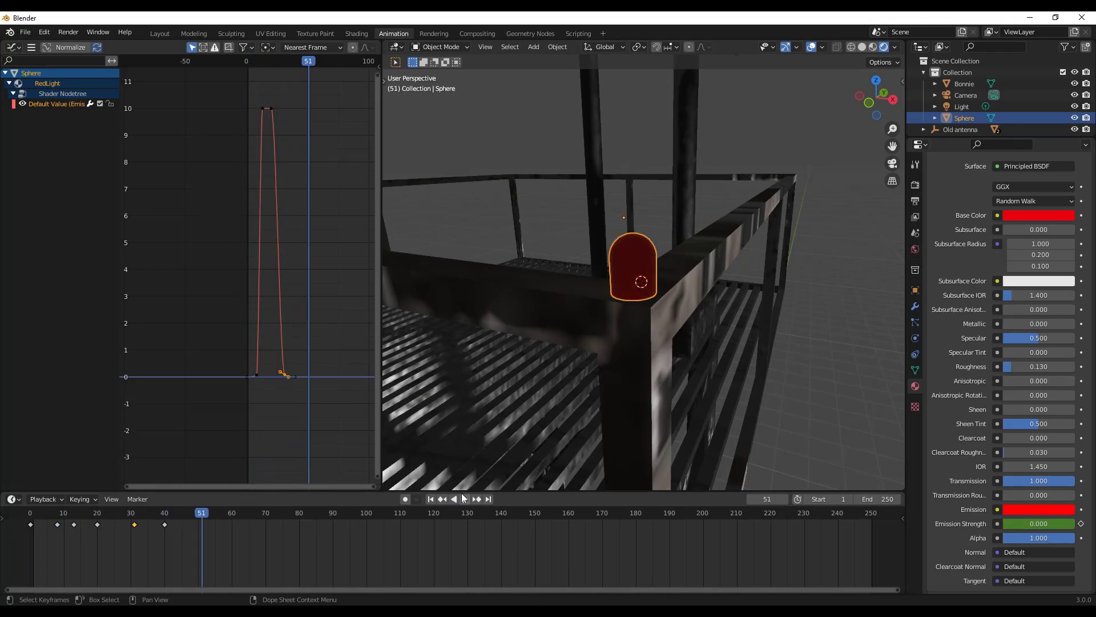
pyautogui.click(463, 499)
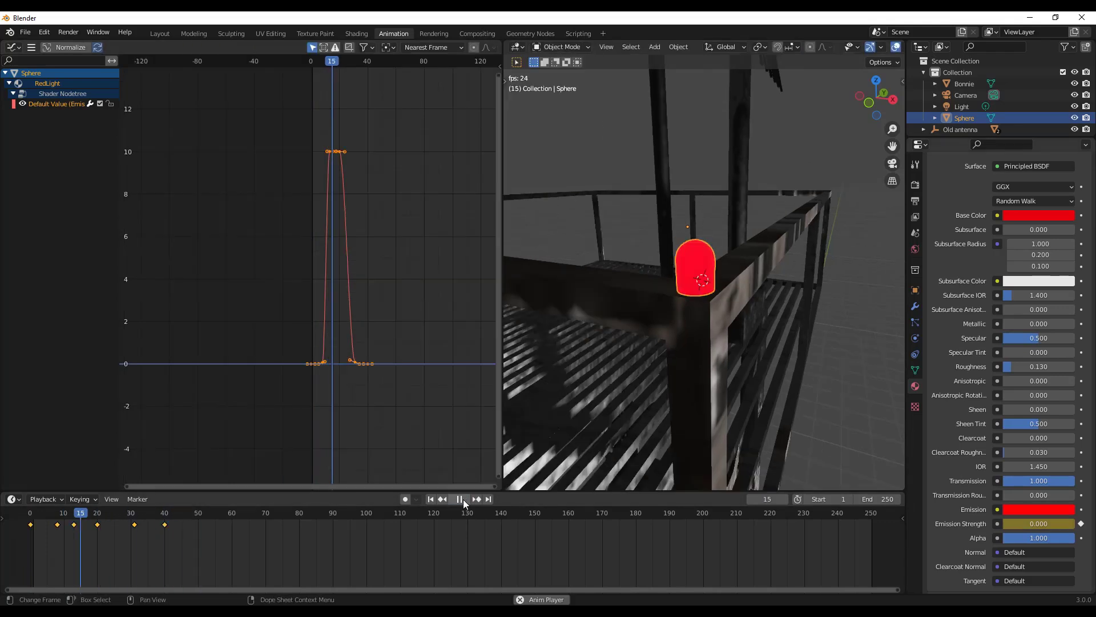
pyautogui.click(464, 499)
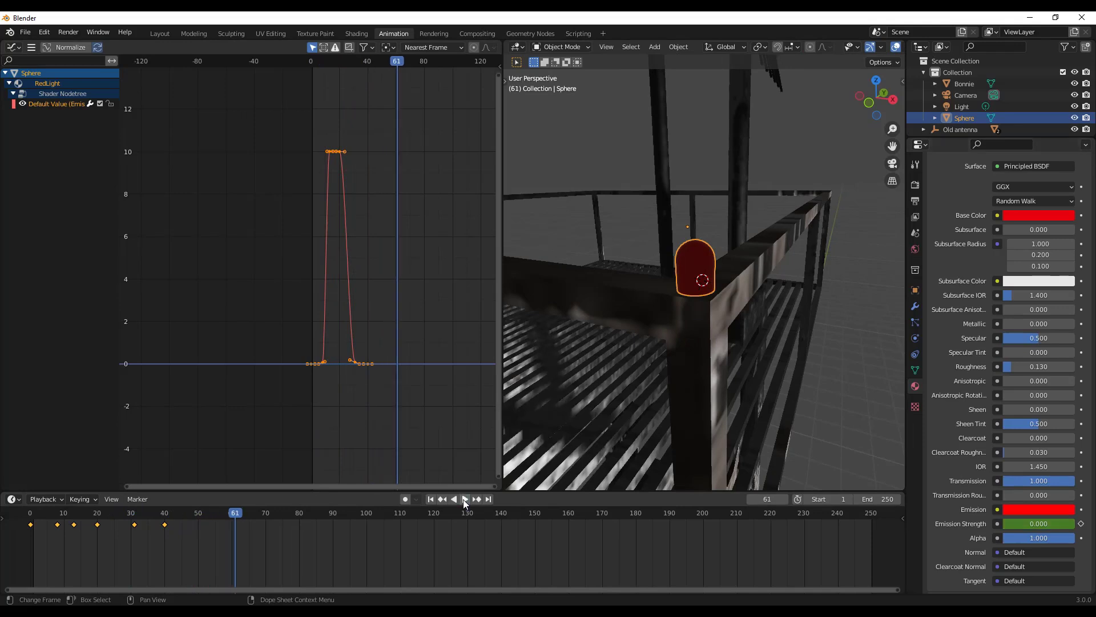
pyautogui.click(375, 372)
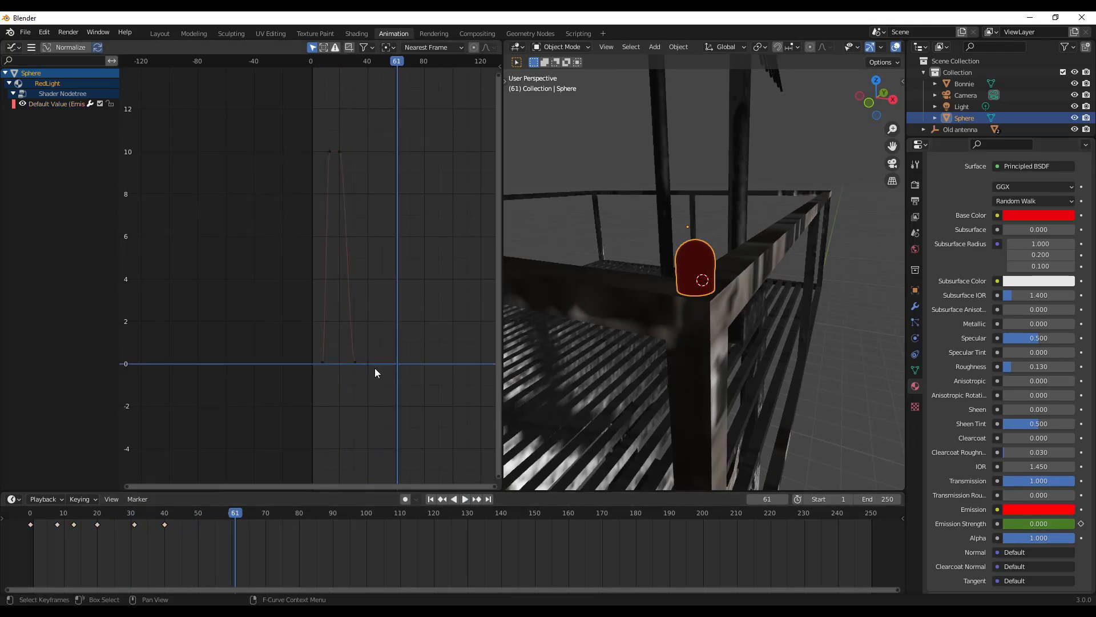
pyautogui.moveTo(680, 292); pyautogui.dragTo(678, 283, button='middle')
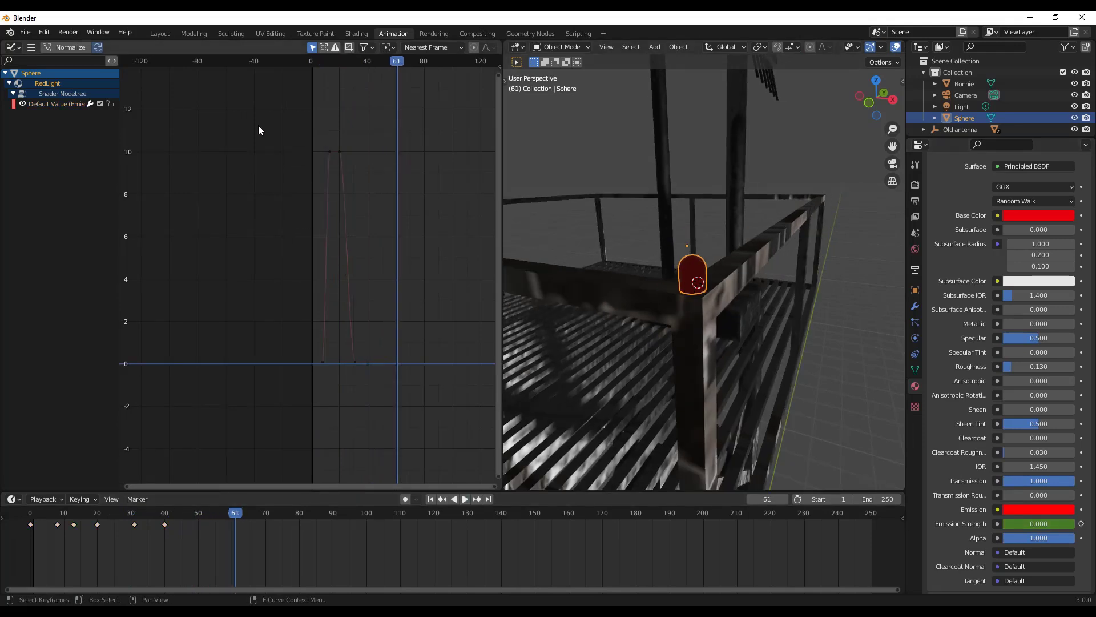
pyautogui.moveTo(262, 132); pyautogui.dragTo(405, 393)
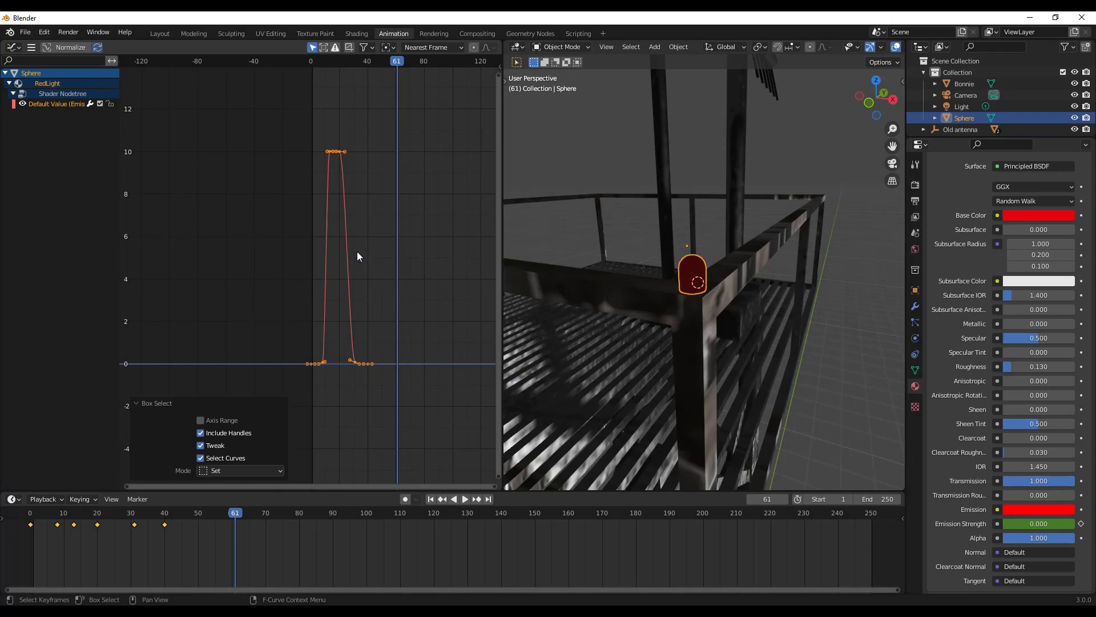
# Apply Make Cyclic (F-Modifier) to the emission curve and play from frame 0 to watch it blink.
pyautogui.hotkey('shift', 'e')
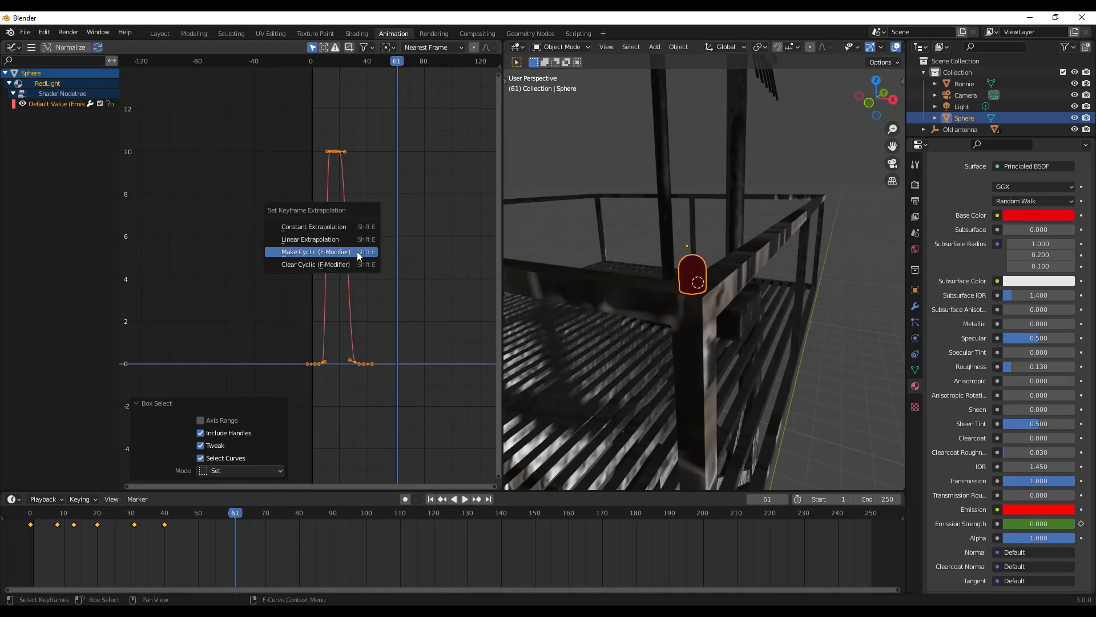
pyautogui.click(317, 252)
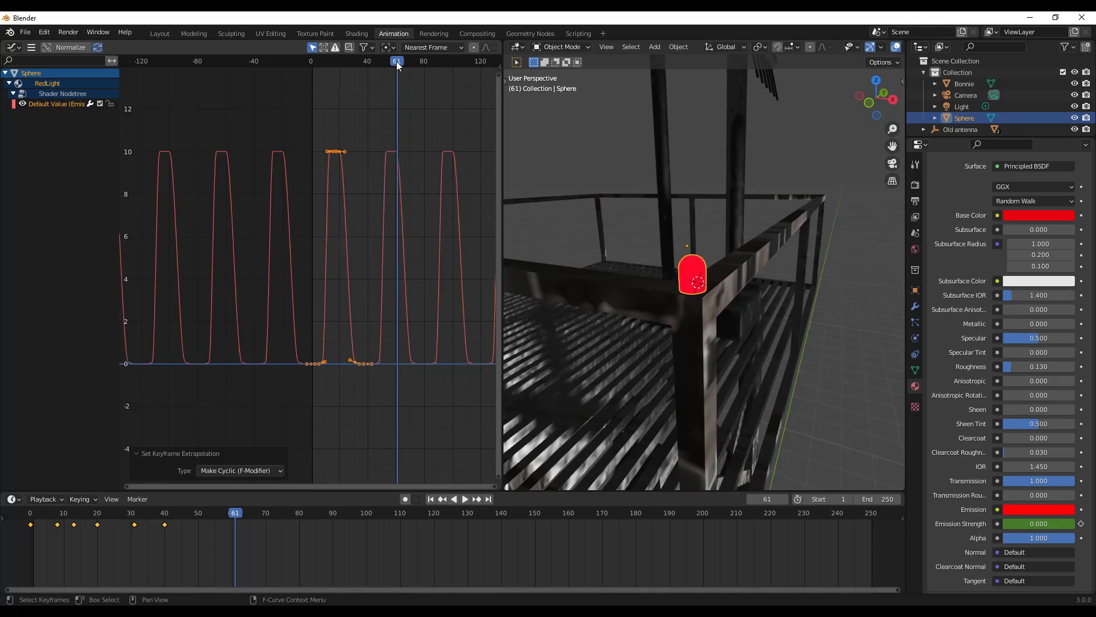
pyautogui.moveTo(397, 60); pyautogui.dragTo(286, 71)
pyautogui.click(466, 498)
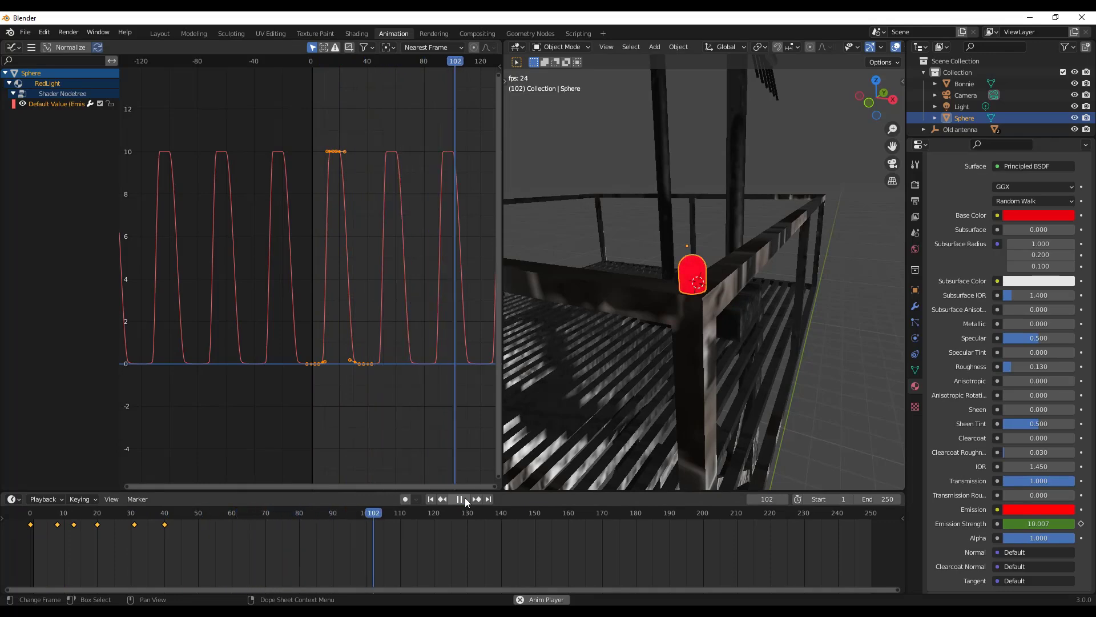
pyautogui.click(464, 498)
pyautogui.moveTo(685, 308)
pyautogui.mouseDown(button='middle')
pyautogui.moveTo(766, 294)
pyautogui.moveTo(694, 303)
pyautogui.moveTo(553, 513)
pyautogui.mouseUp(button='middle')
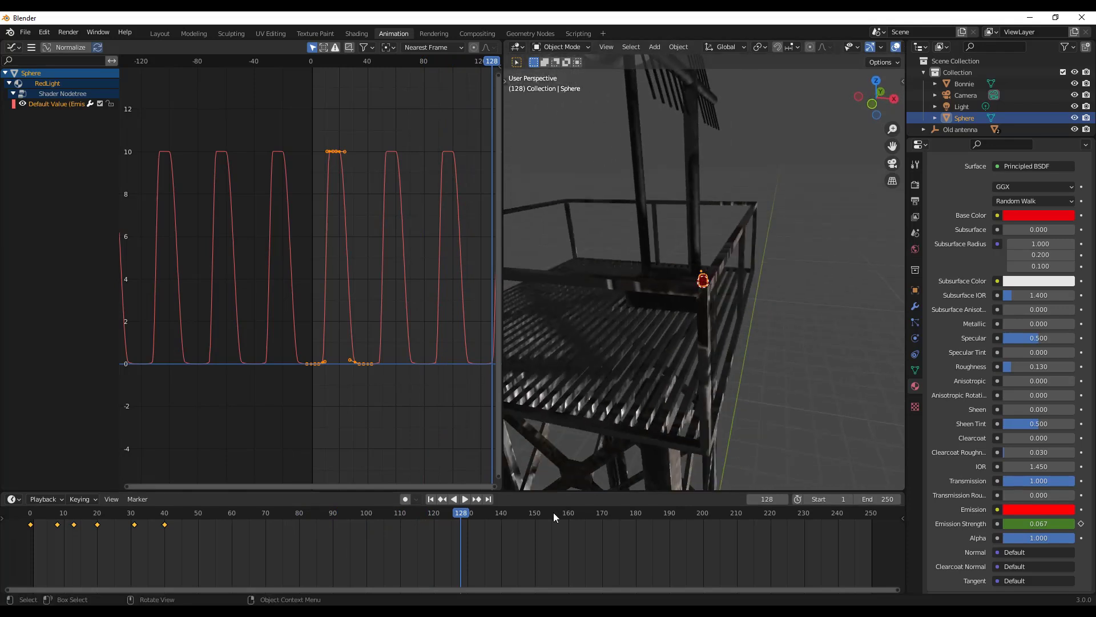
pyautogui.click(436, 499)
pyautogui.click(465, 499)
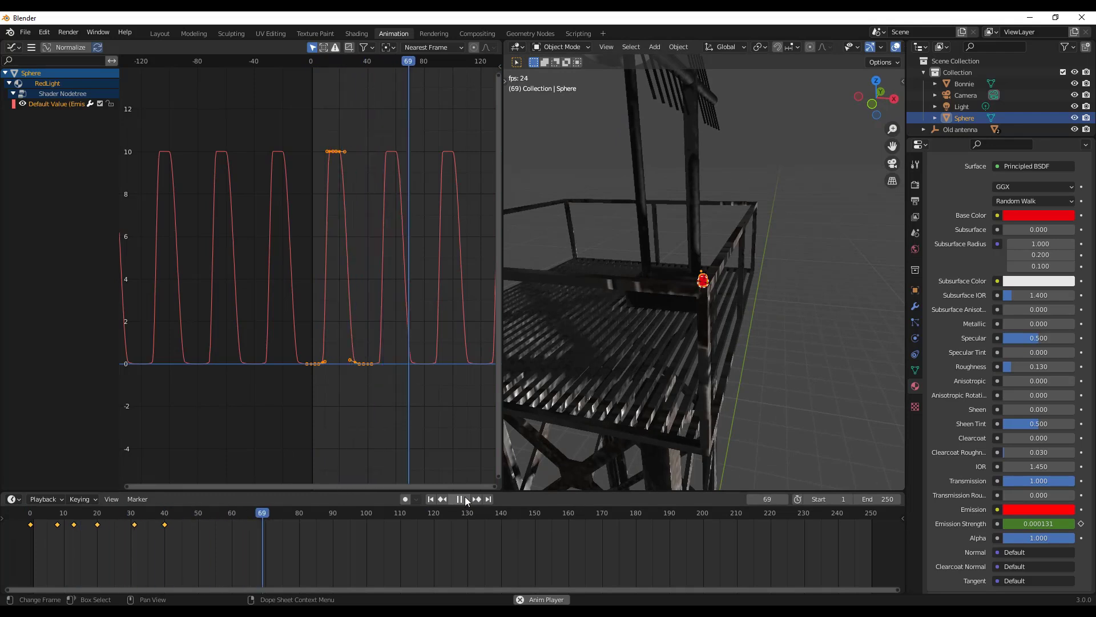
pyautogui.click(464, 499)
# Duplicate the red sphere along Y to the next corner, then both copies along X to the far corners.
pyautogui.moveTo(710, 313)
pyautogui.mouseDown(button='middle')
pyautogui.moveTo(676, 320)
pyautogui.moveTo(736, 275)
pyautogui.mouseUp(button='middle')
pyautogui.hotkey('shift', 'd')
pyautogui.press('y')
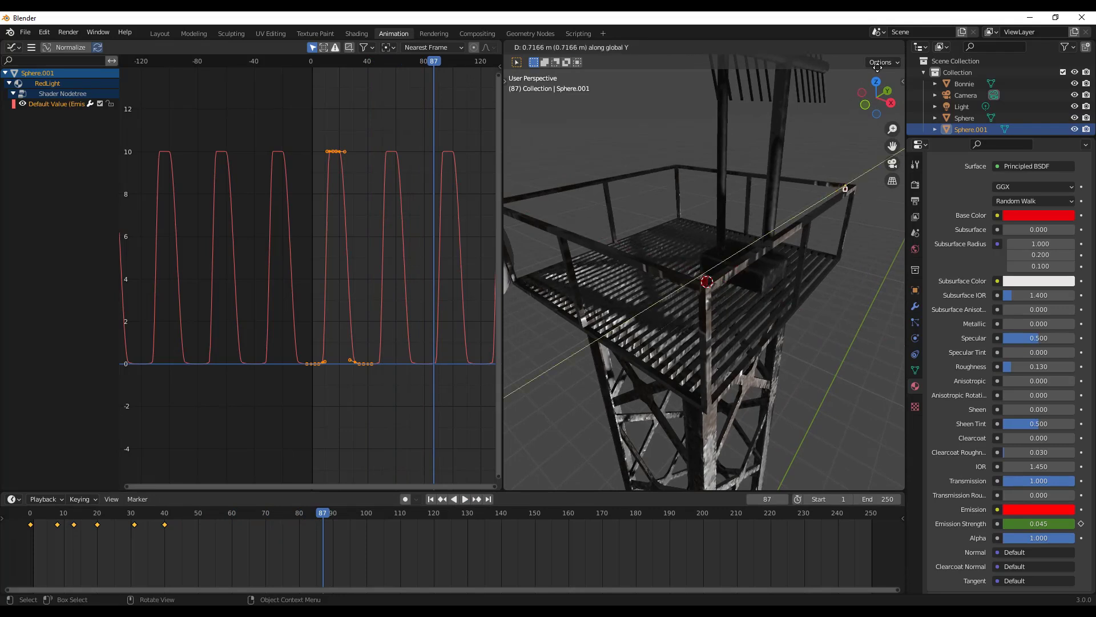
pyautogui.click(684, 269)
pyautogui.hotkey('shift', 'd')
pyautogui.press('x')
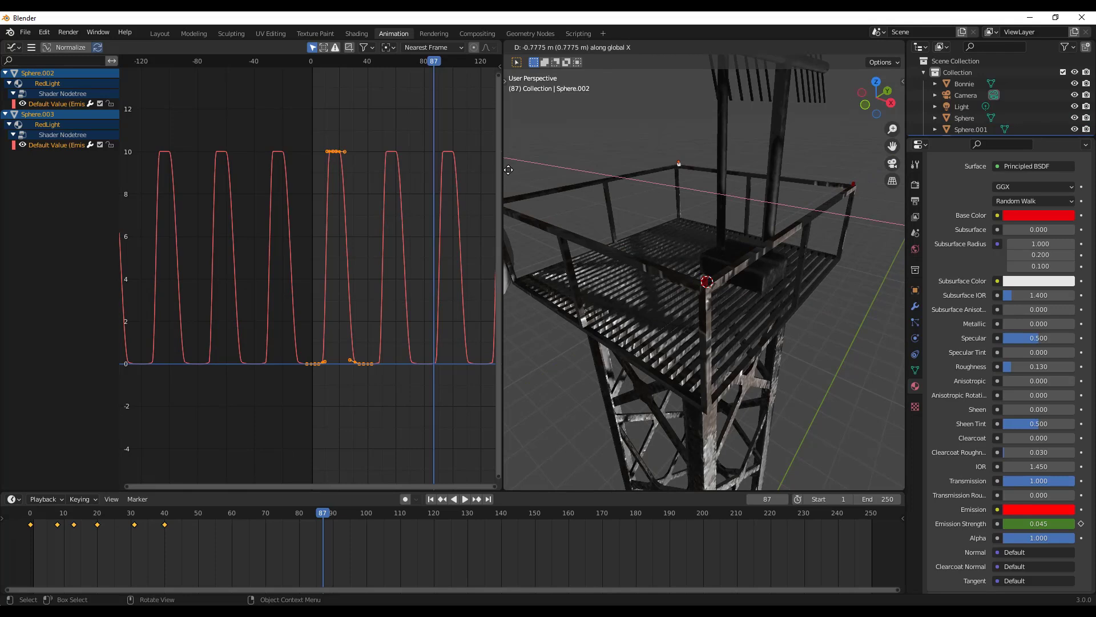
pyautogui.click(505, 159)
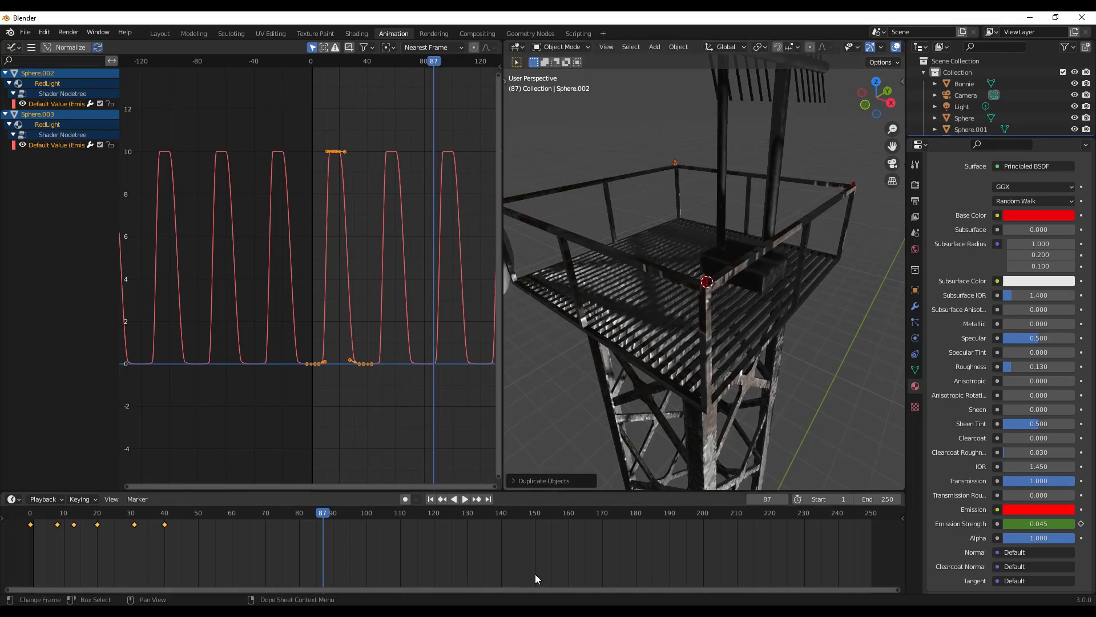
# Rewind and play the animation to confirm all four railing spheres blink red together.
pyautogui.moveTo(327, 510)
pyautogui.mouseDown()
pyautogui.moveTo(210, 526)
pyautogui.moveTo(43, 525)
pyautogui.mouseUp()
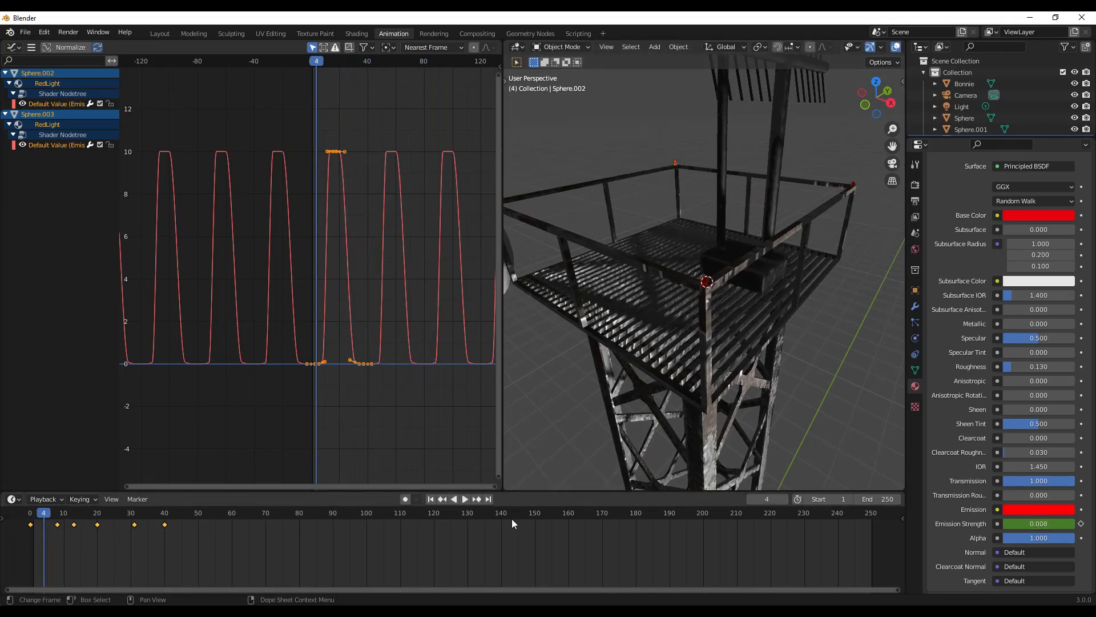
pyautogui.click(465, 499)
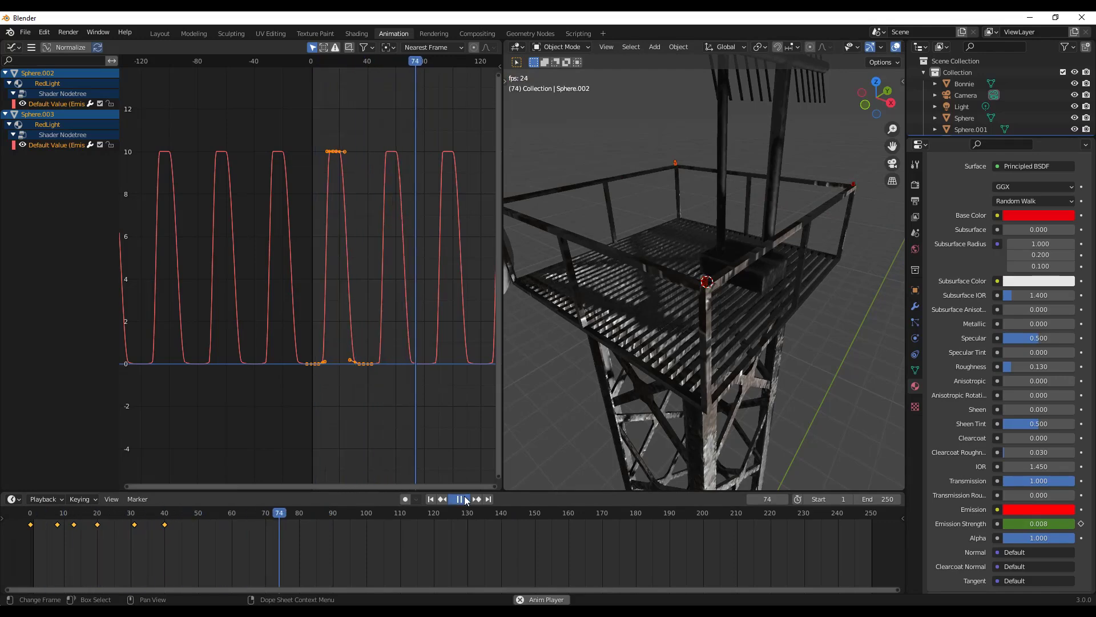
pyautogui.press('space')
pyautogui.click(686, 264)
pyautogui.hotkey('shift', 'a')
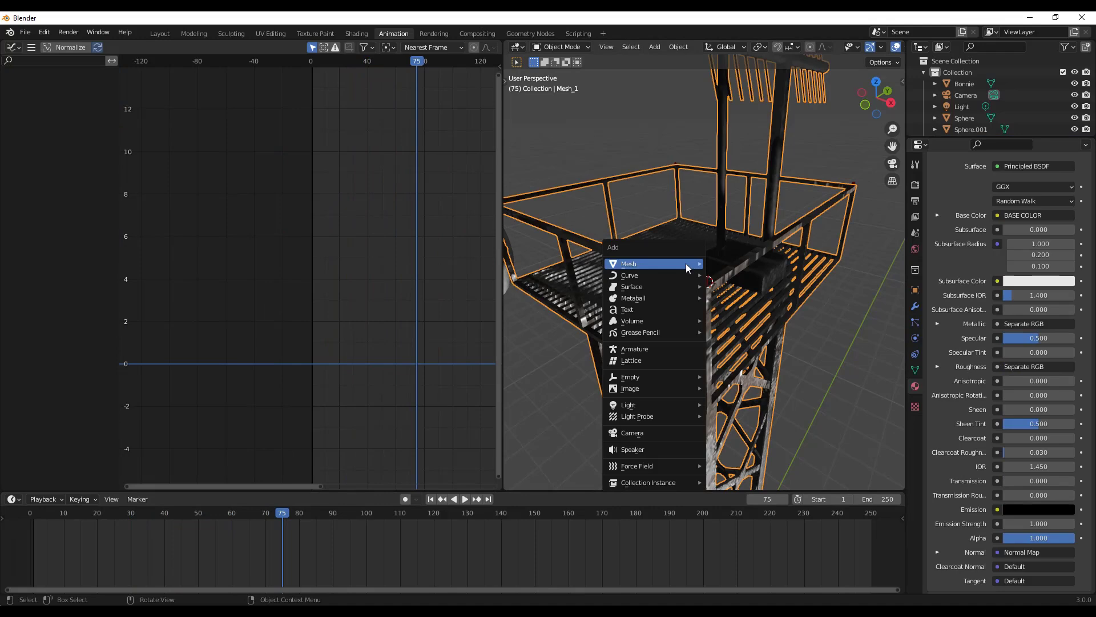
pyautogui.click(742, 298)
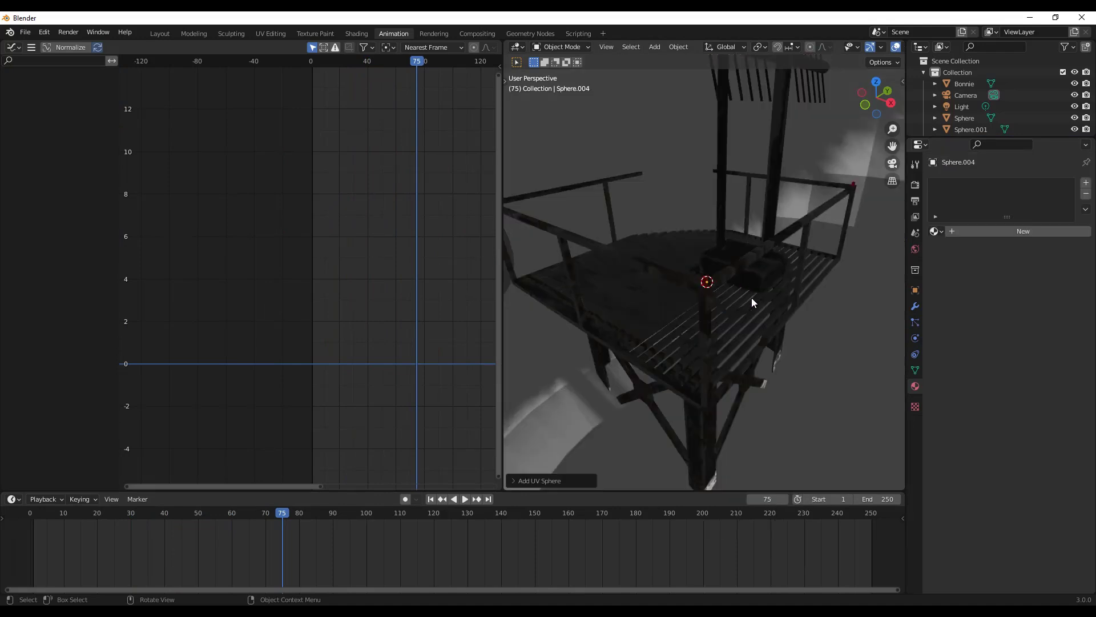
pyautogui.press('s')
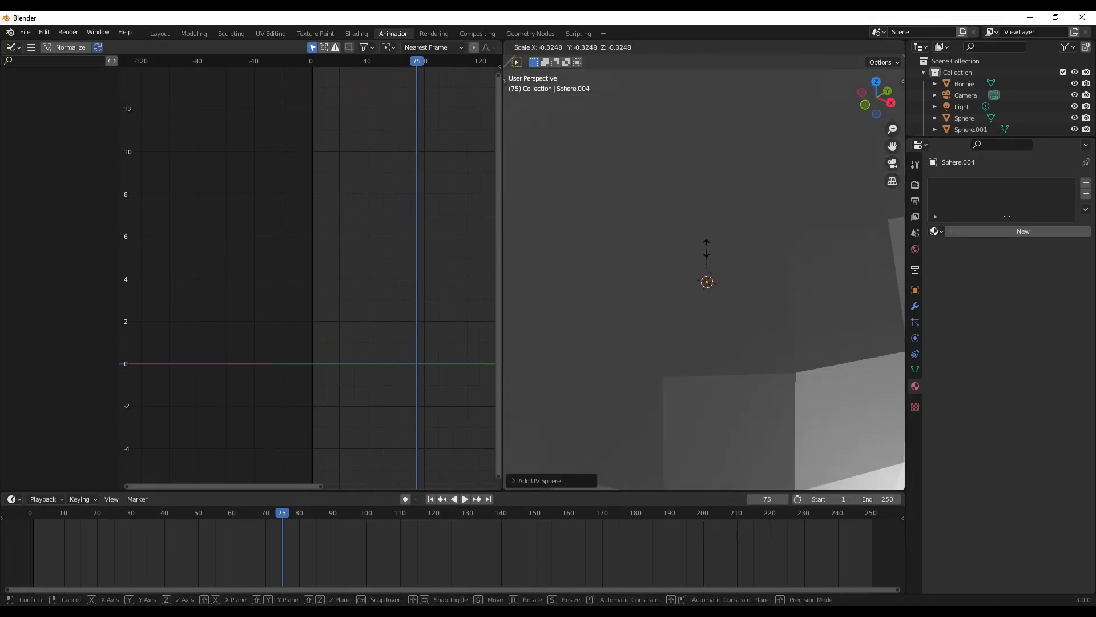
pyautogui.click(833, 297)
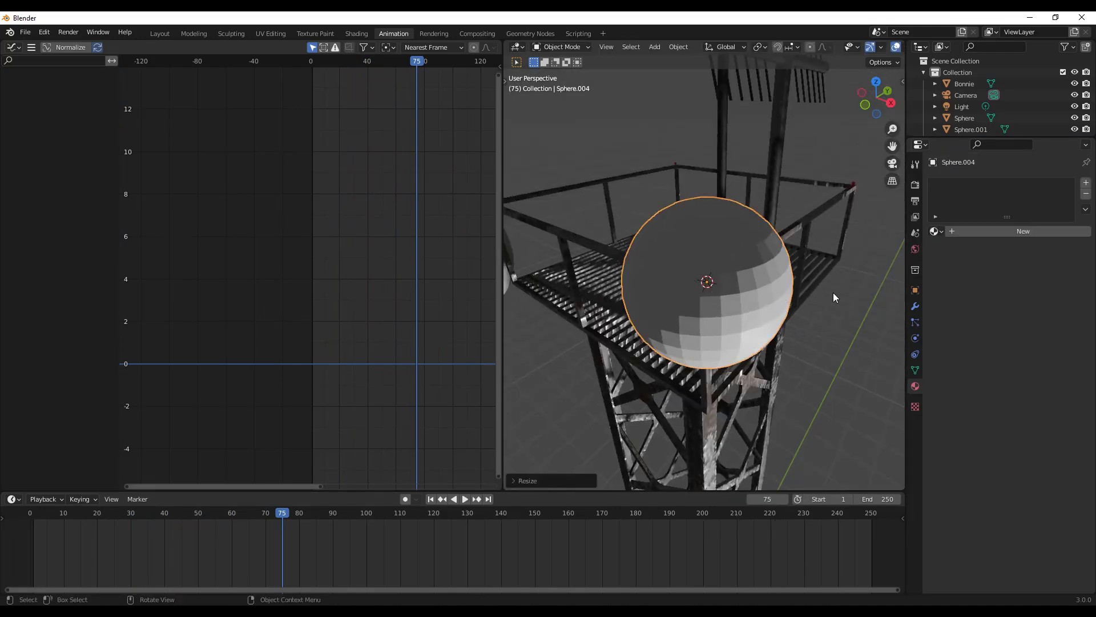
pyautogui.click(935, 232)
pyautogui.click(970, 312)
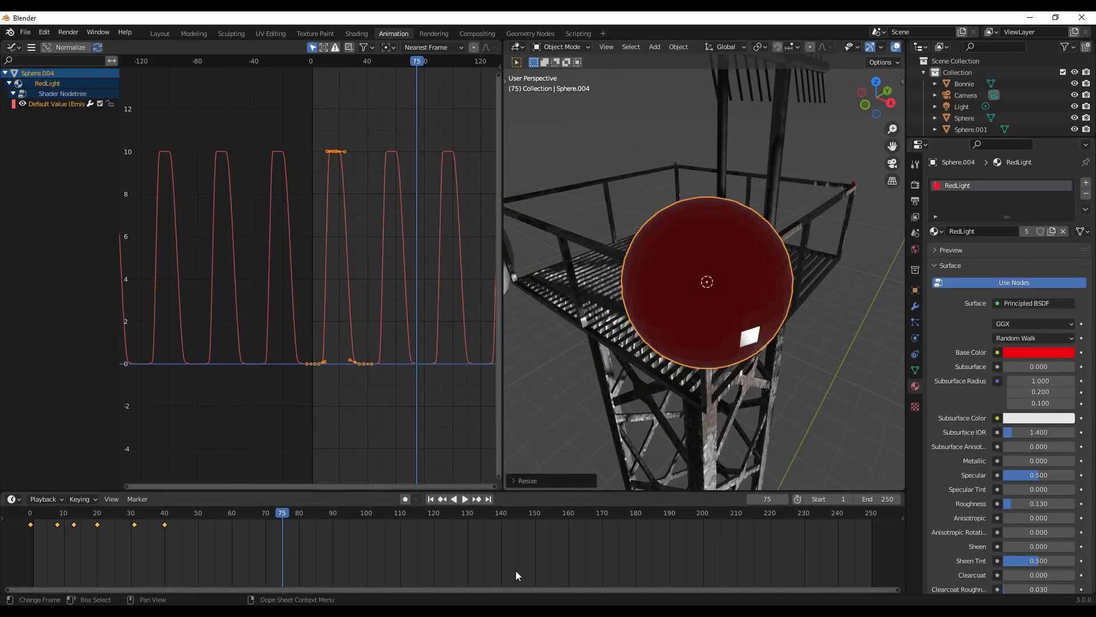
pyautogui.click(465, 500)
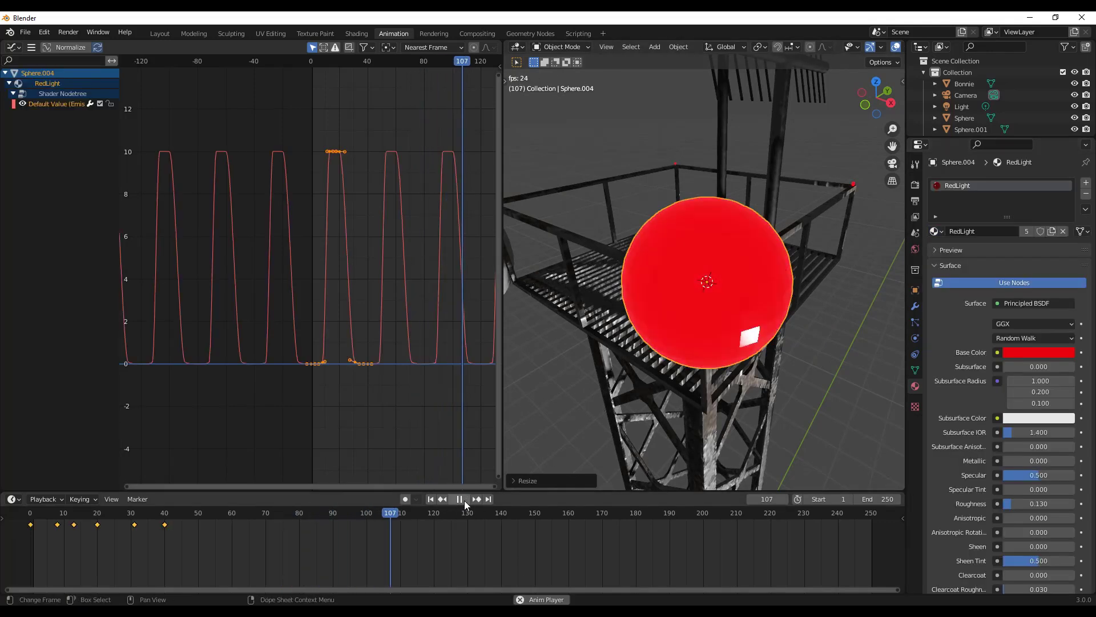
pyautogui.click(465, 501)
pyautogui.click(715, 234)
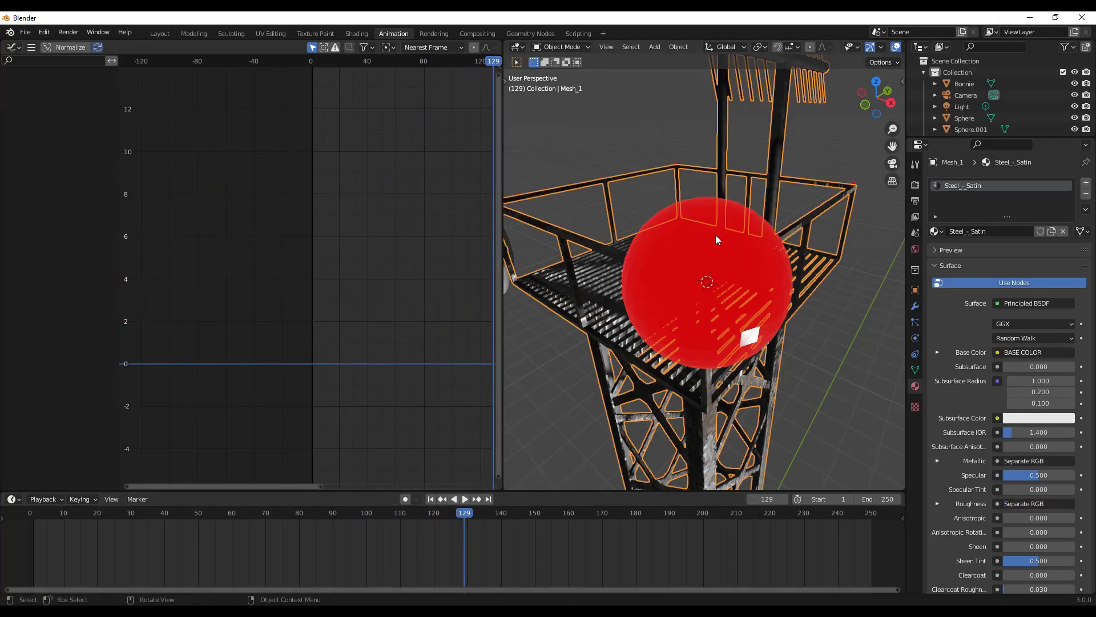
pyautogui.press('Delete')
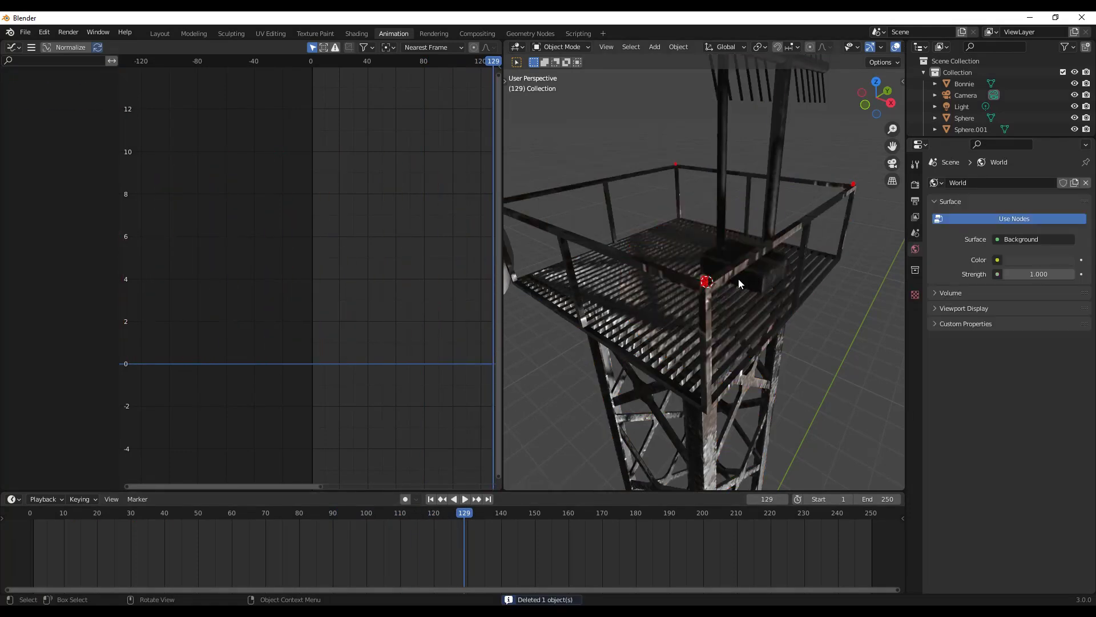
pyautogui.click(705, 283)
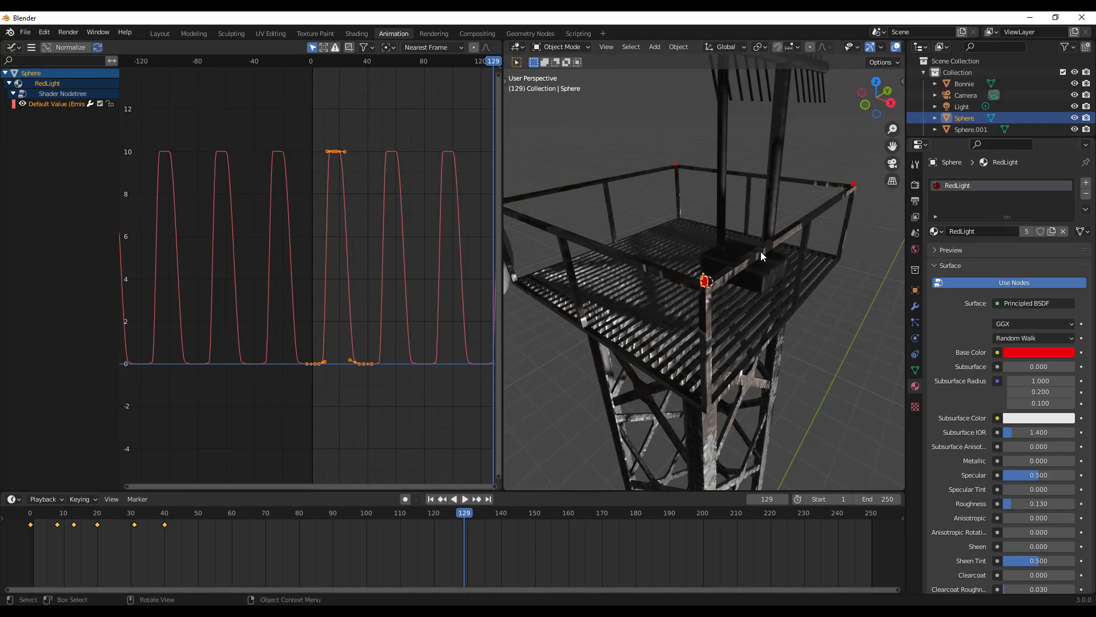
# Mark the RedLight material as an asset and turn the bottom timeline area into an Asset Browser.
pyautogui.click(11, 499)
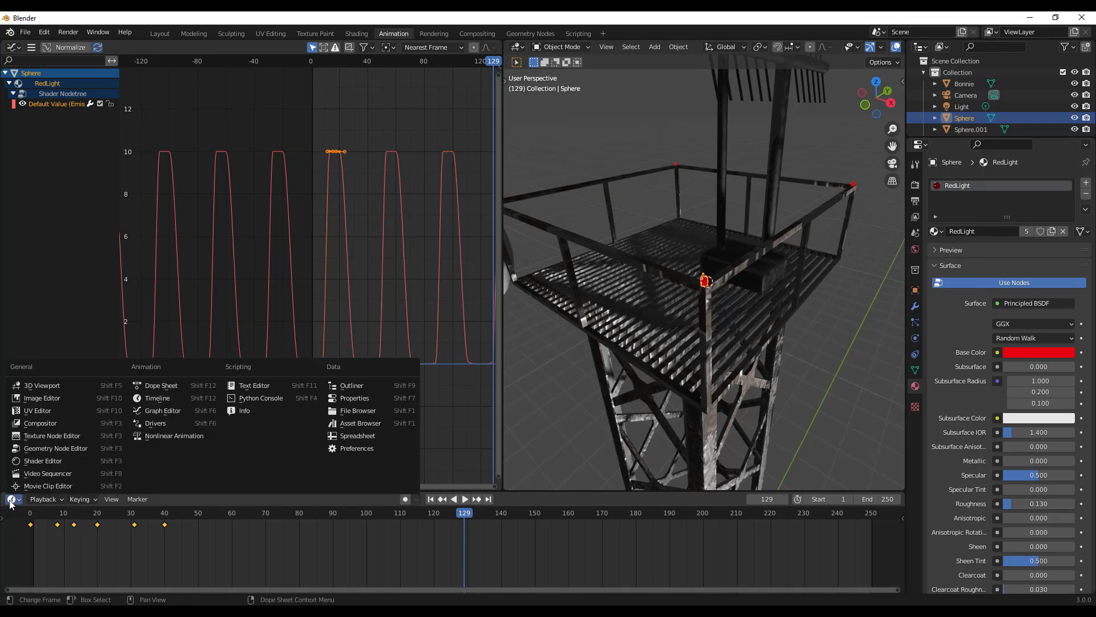
pyautogui.click(16, 503)
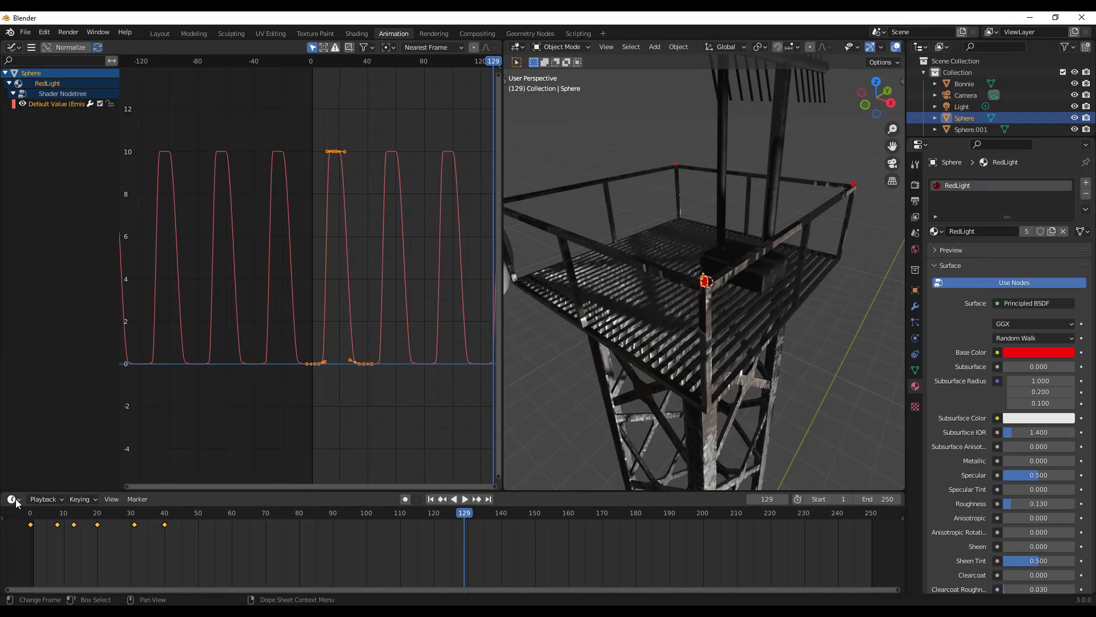
pyautogui.rightClick(989, 186)
pyautogui.click(933, 252)
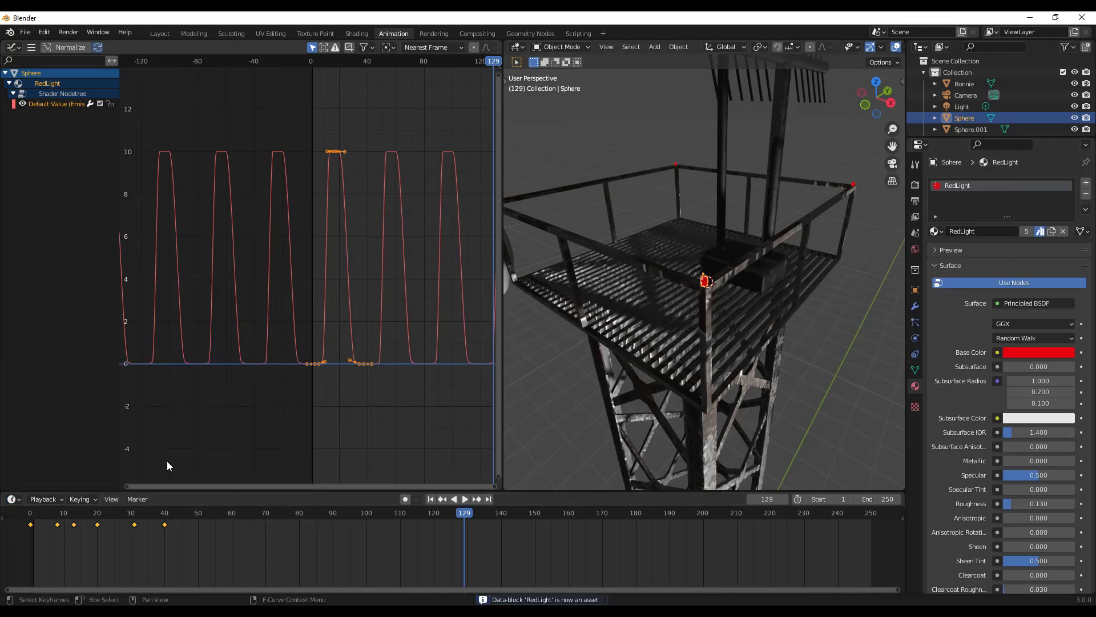
pyautogui.click(12, 500)
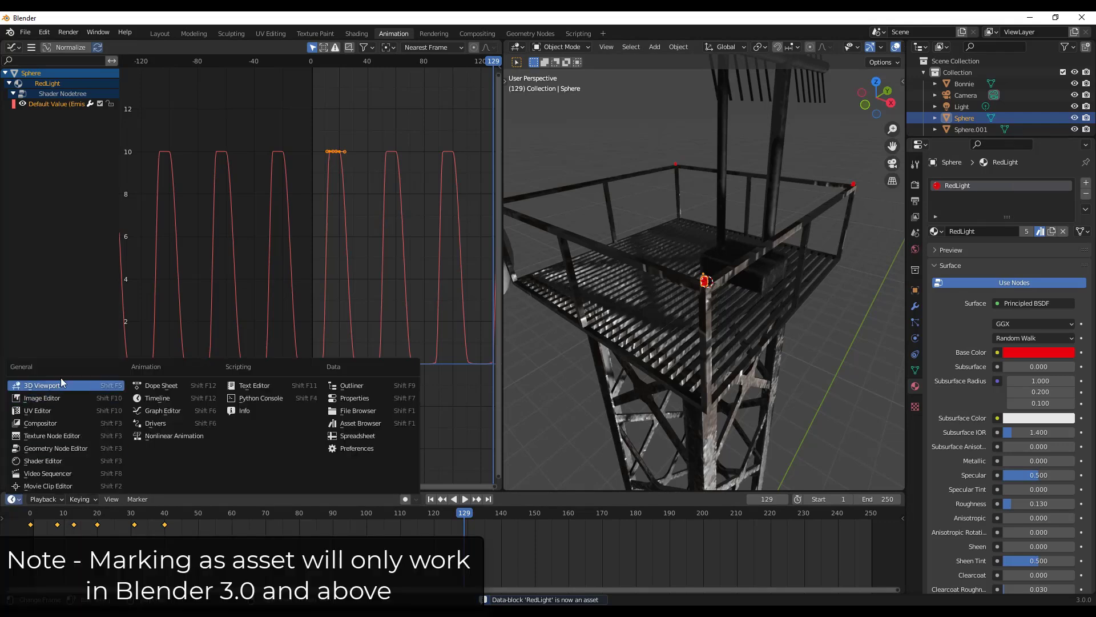
pyautogui.click(345, 422)
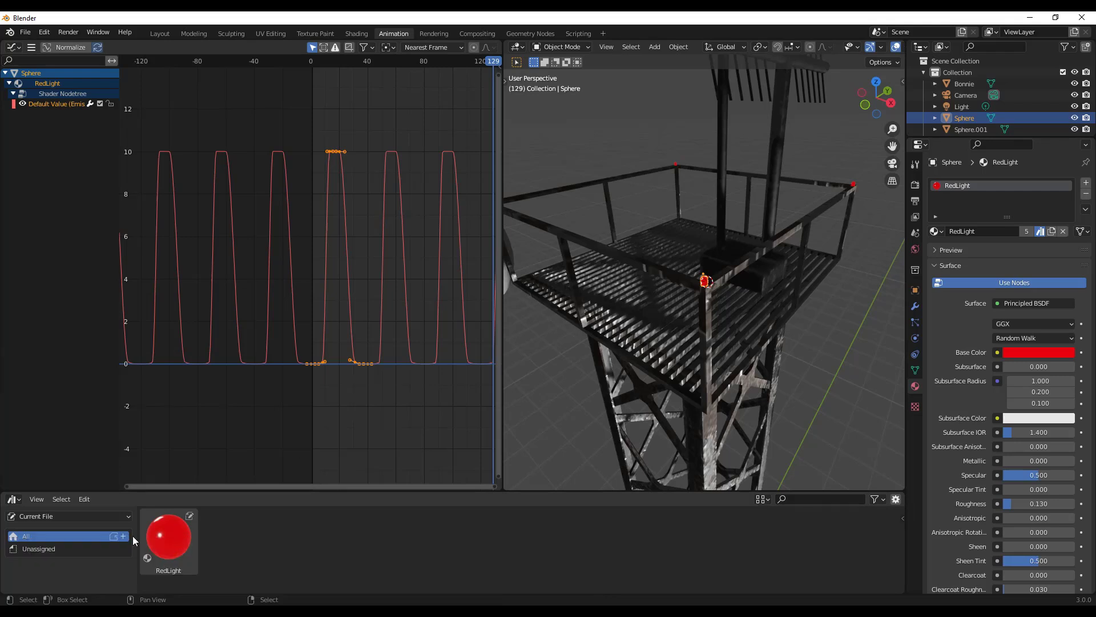
# Choose the Lights library from the Asset Browser's library dropdown.
pyautogui.click(53, 517)
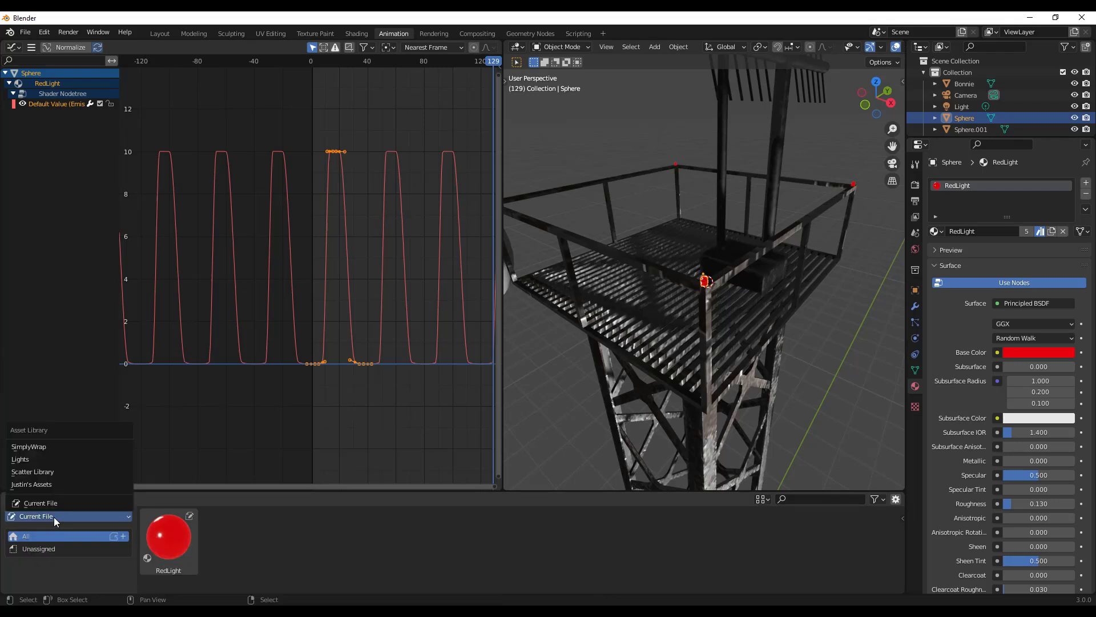
pyautogui.click(28, 460)
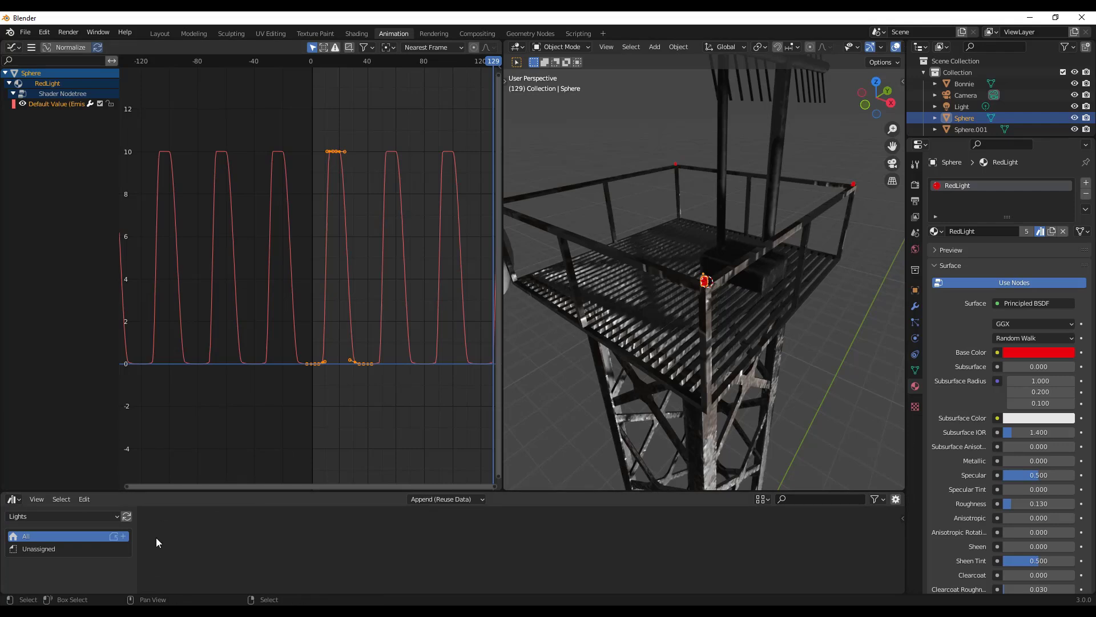